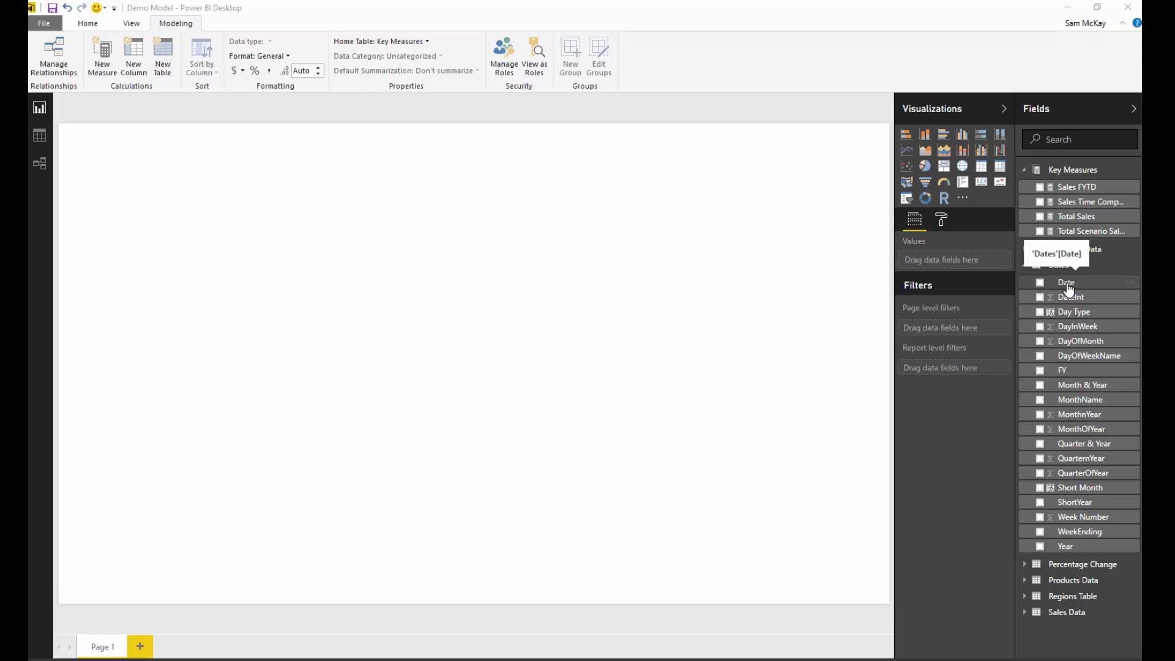
Create a visual on the blank page from the Dates table's Date field, using plain Date instead of the date hierarchy.
left_click_drag(1070, 288, 391, 257)
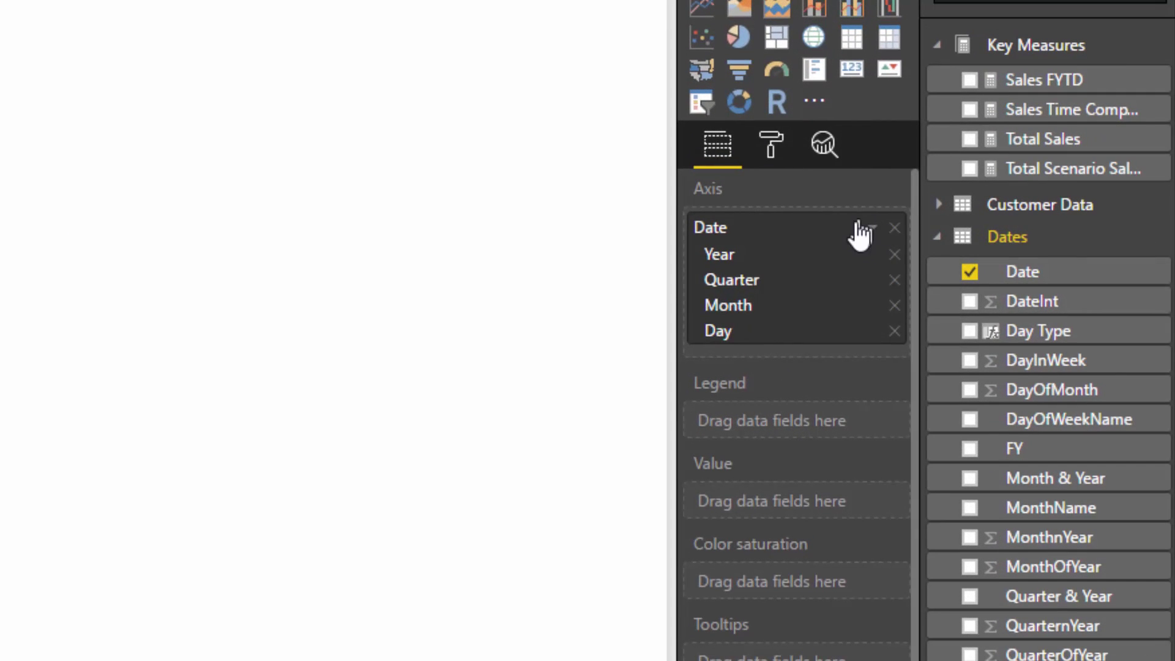
left_click(869, 231)
left_click(937, 344)
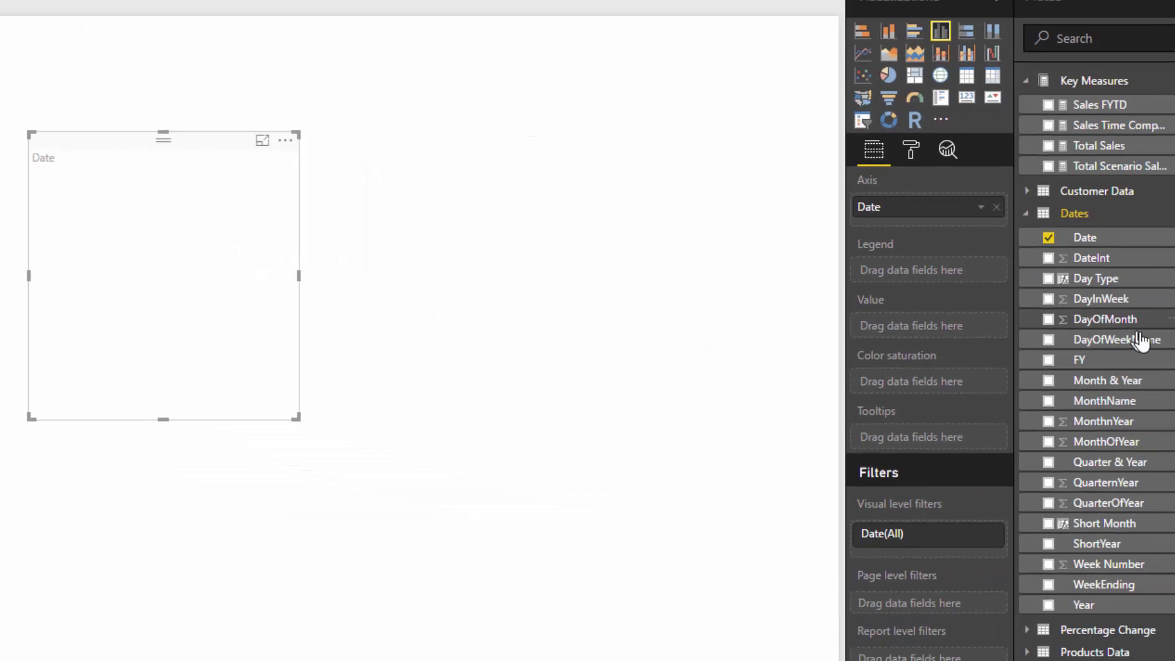
Replace Date with Month & Year and turn the visual into a table that also lists Total Sales.
left_click_drag(1105, 382, 964, 221)
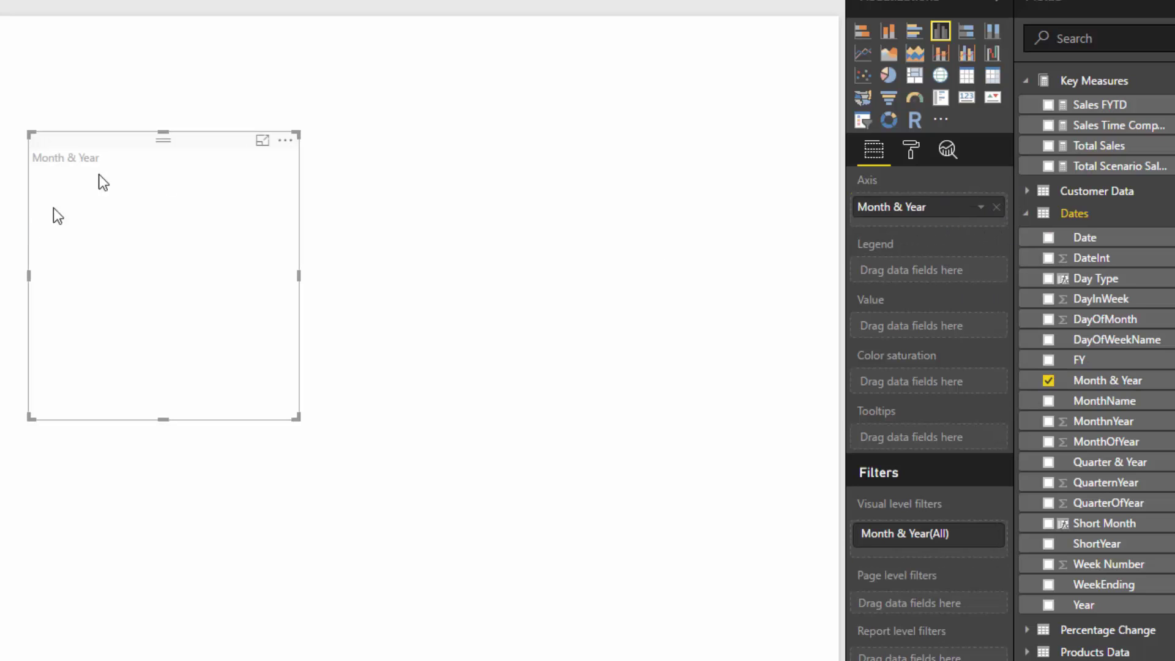
left_click(967, 76)
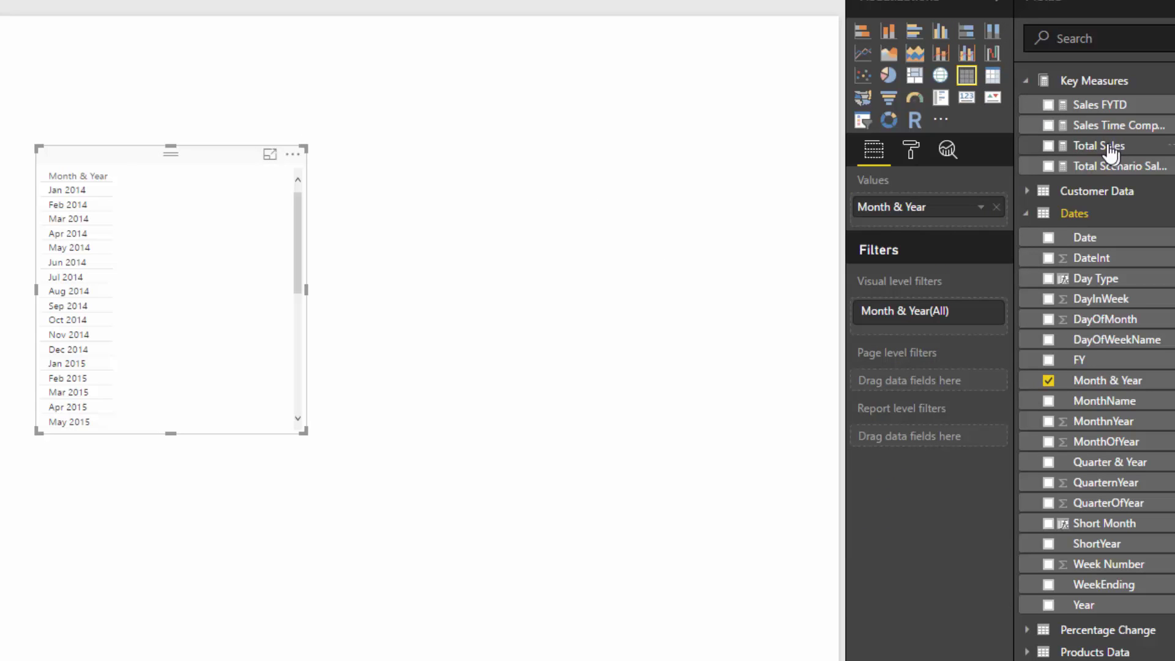
left_click_drag(1111, 150, 940, 225)
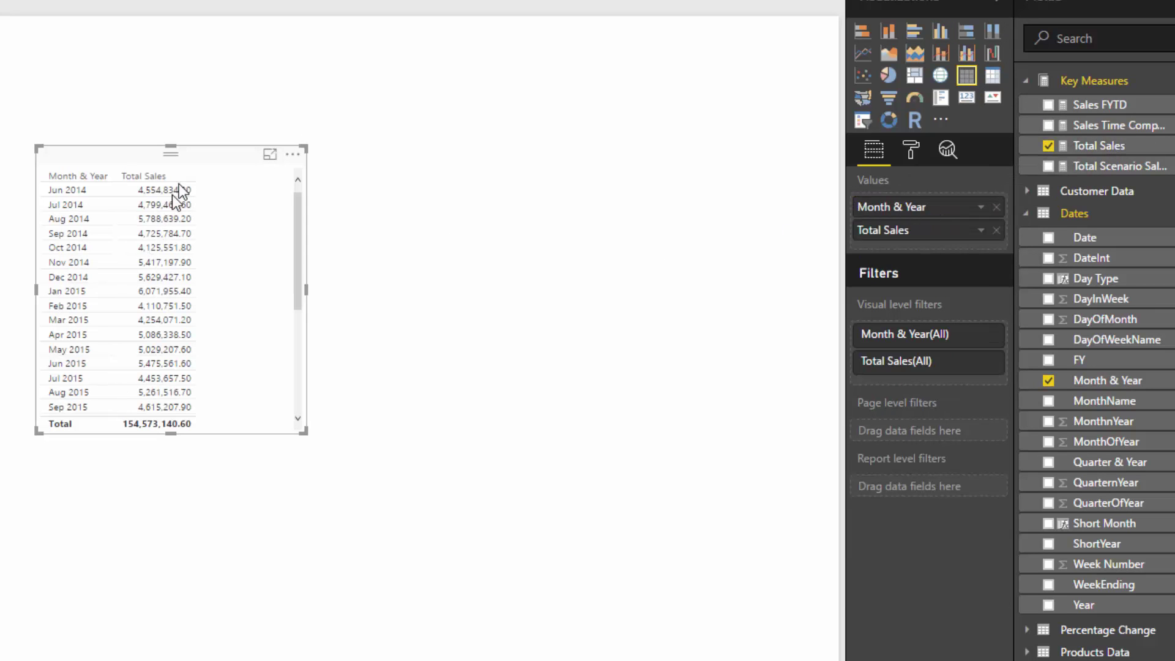
Enlarge the monthly sales table and shift it slightly upward on the page.
left_click_drag(271, 439, 515, 592)
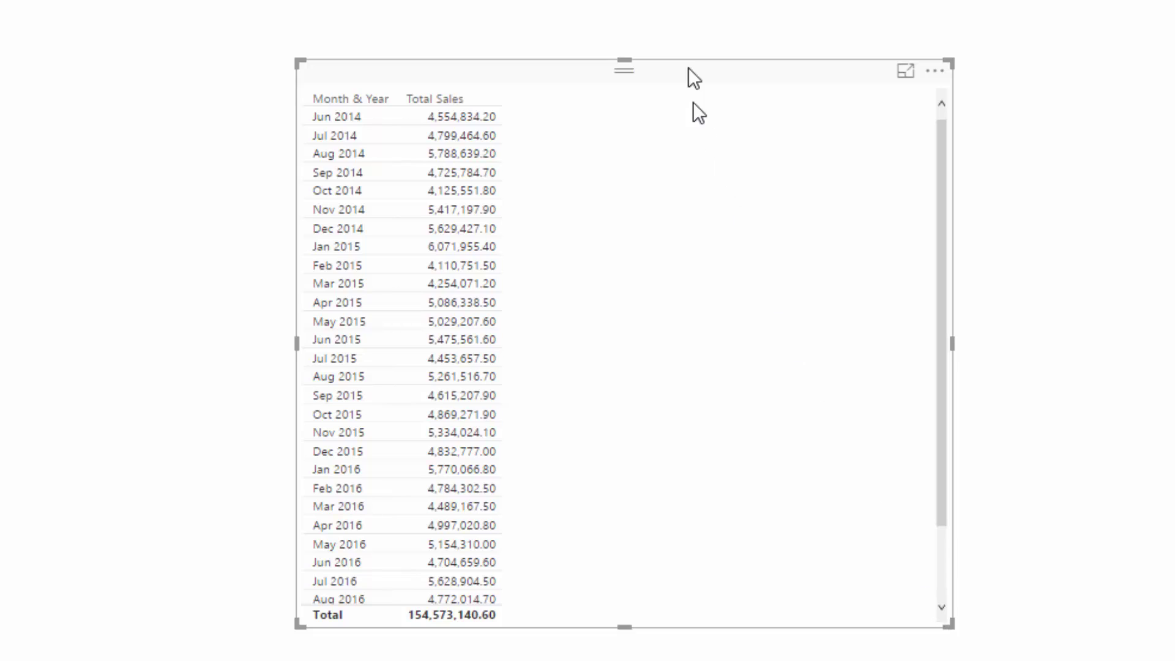
left_click_drag(682, 75, 702, 51)
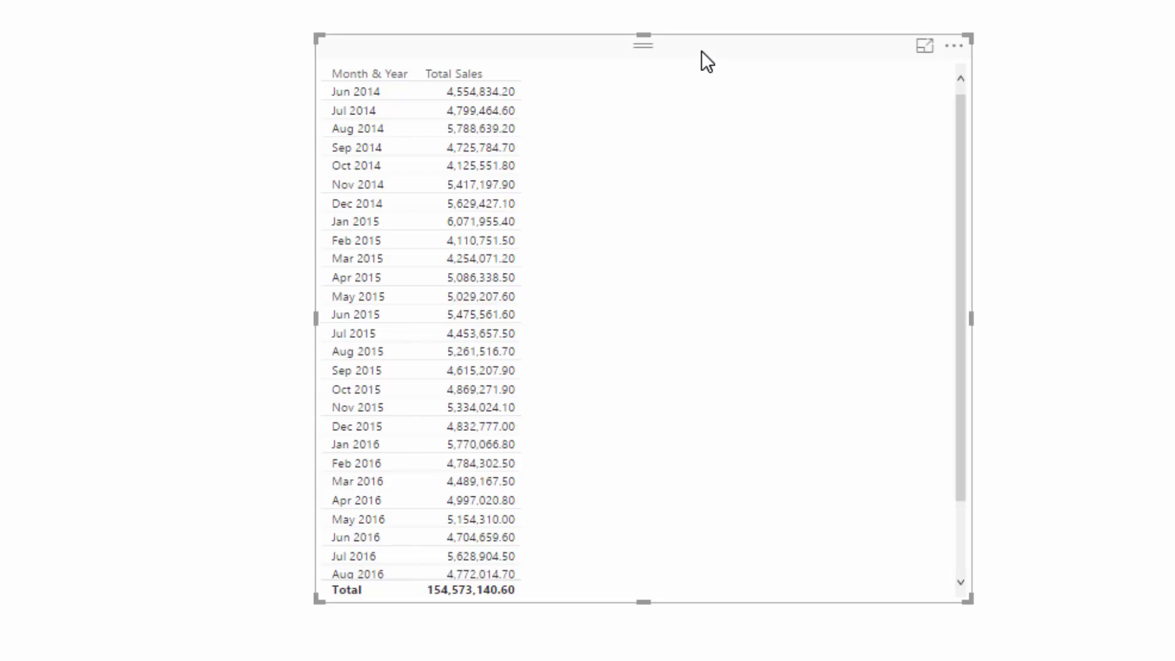
left_click_drag(711, 45, 715, 24)
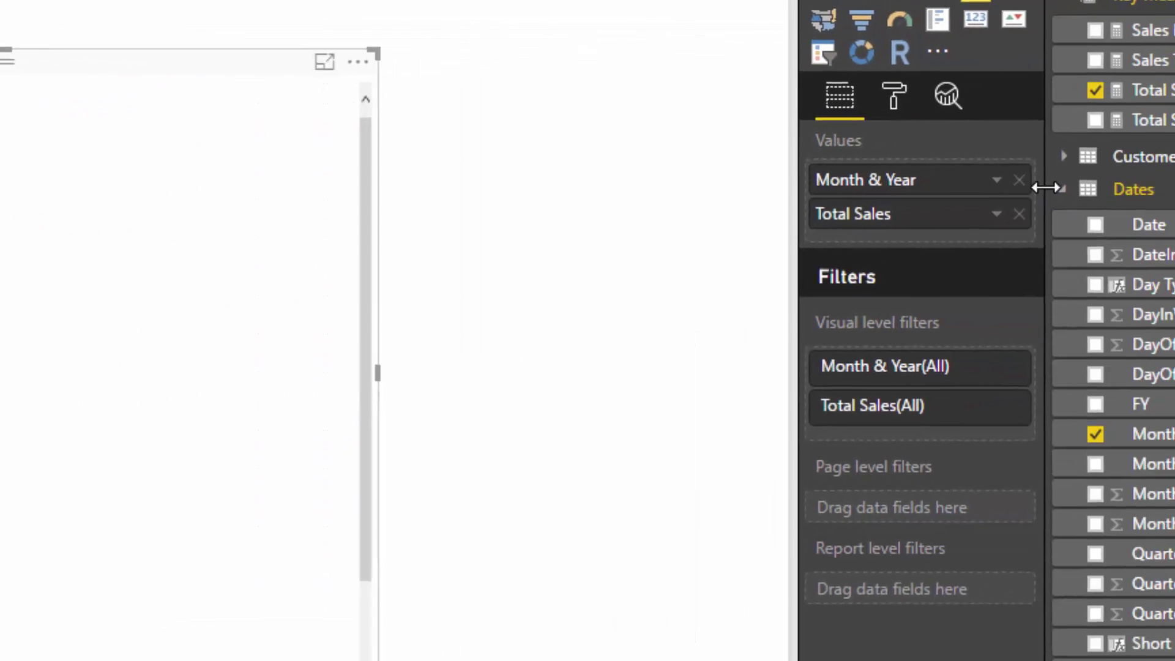
Replace Month & Year with Customer Names as the table's first column and adjust the table's position and size.
left_click(1064, 189)
left_click(1063, 157)
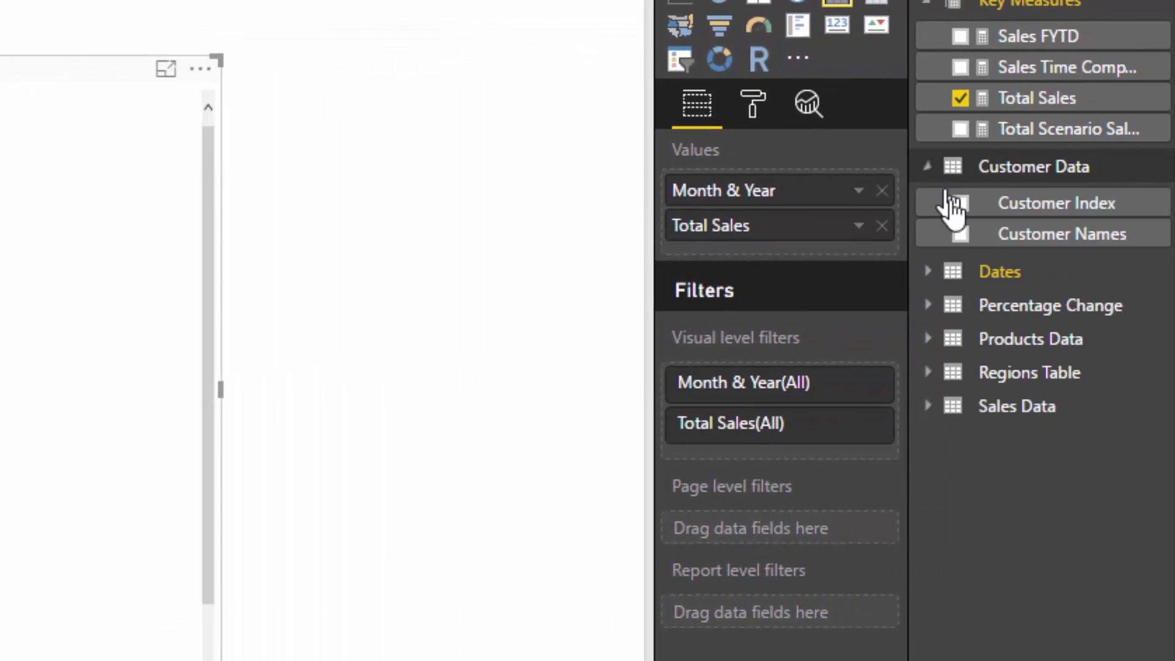
left_click_drag(1101, 223, 930, 197)
left_click_drag(792, 211, 796, 211)
left_click(882, 191)
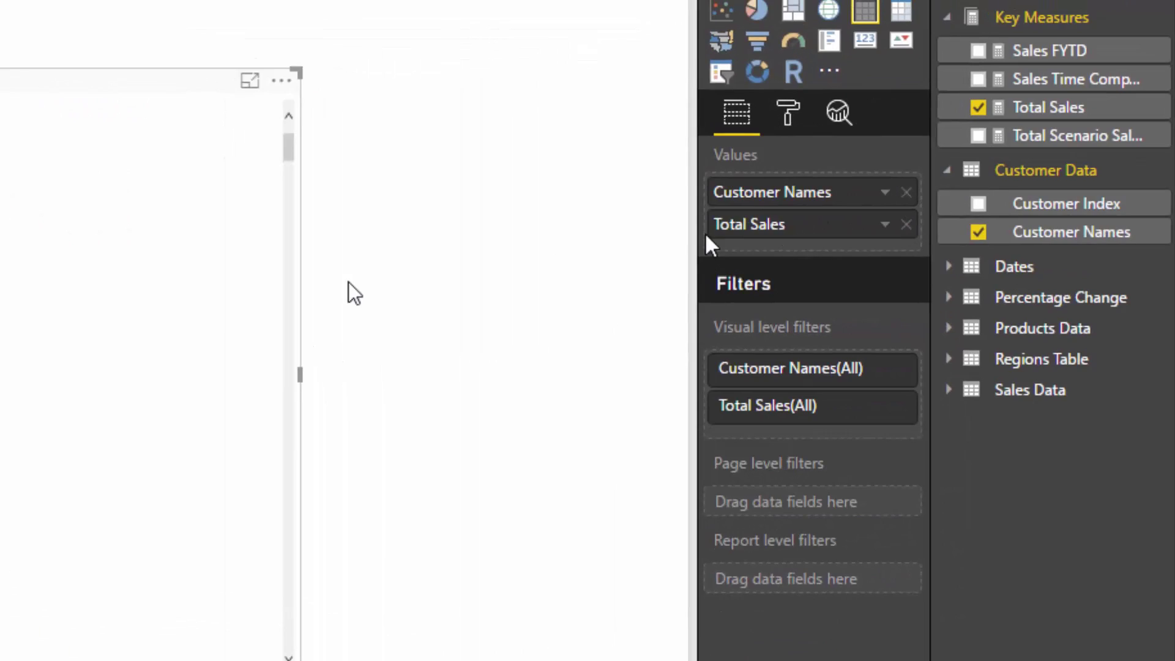
left_click_drag(440, 315, 437, 279)
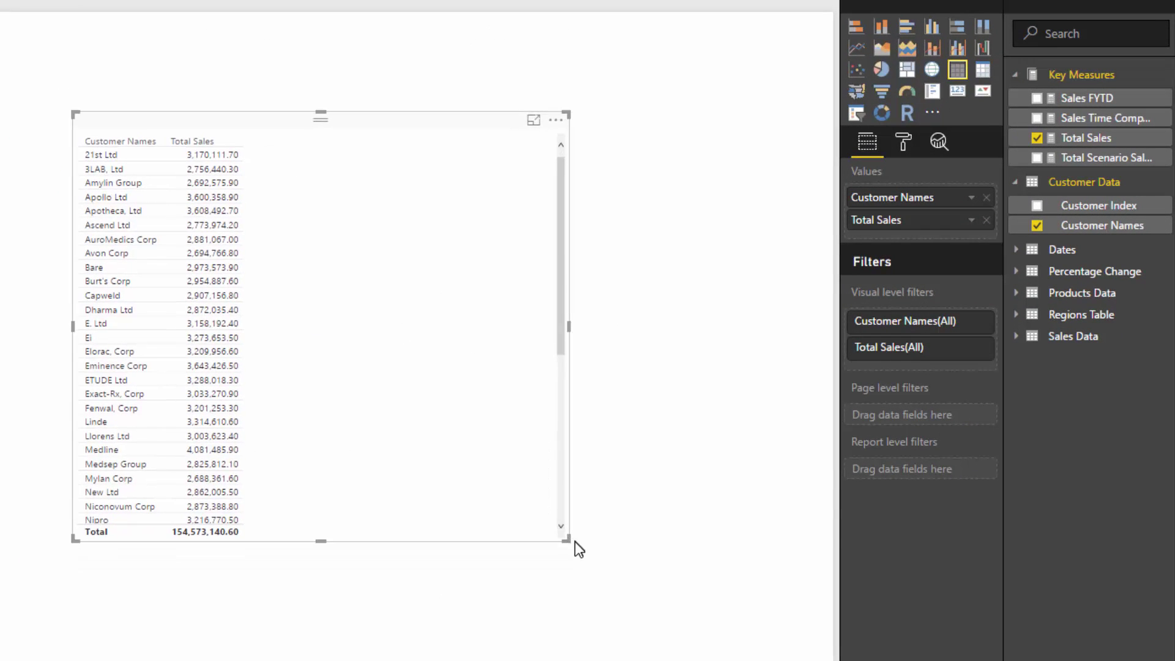
left_click_drag(567, 541, 493, 512)
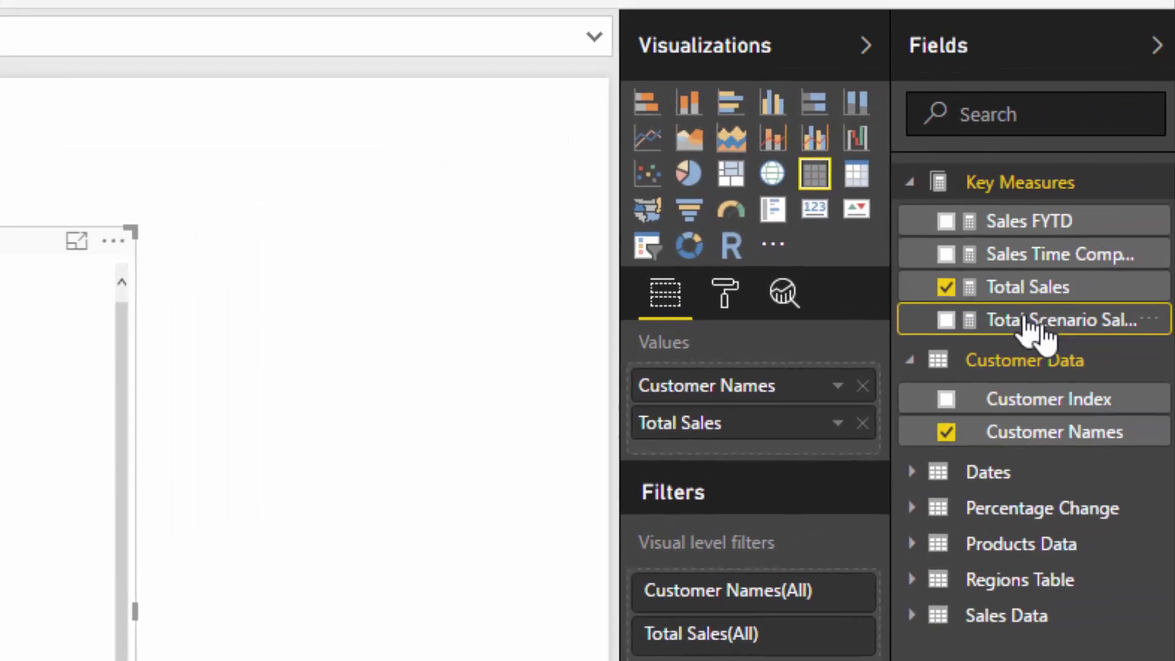
Start a new measure in Key Measures named ALL Sales, using CALCULATE with [Total Sales] as its expression.
left_click(1039, 325)
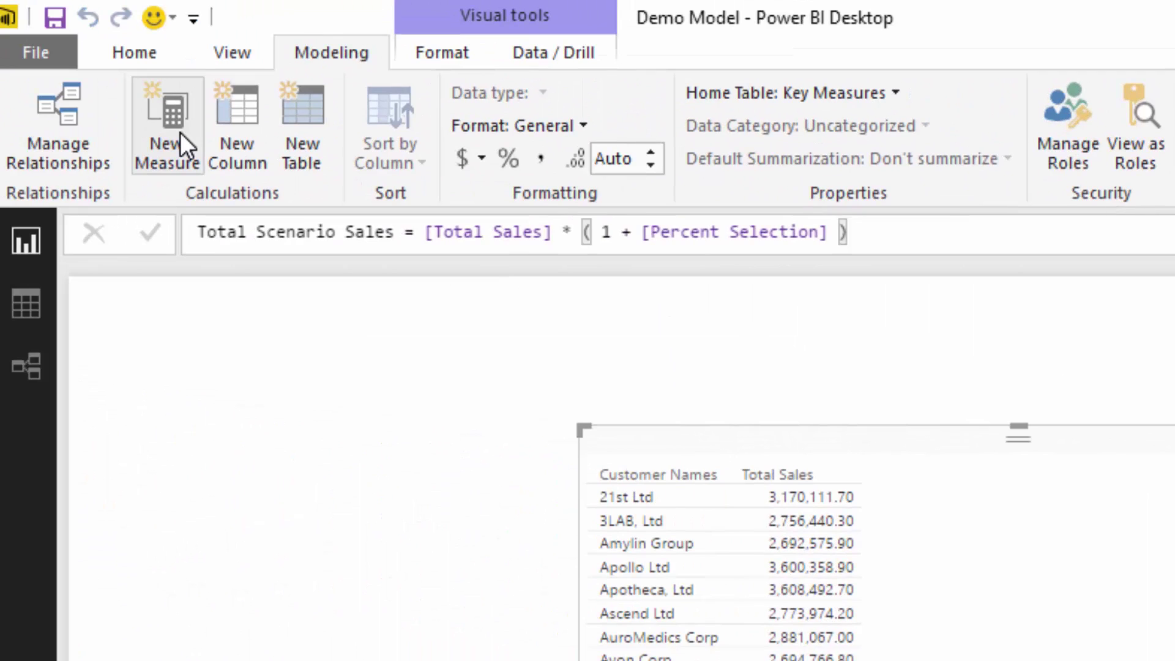
left_click(180, 132)
type("ALL")
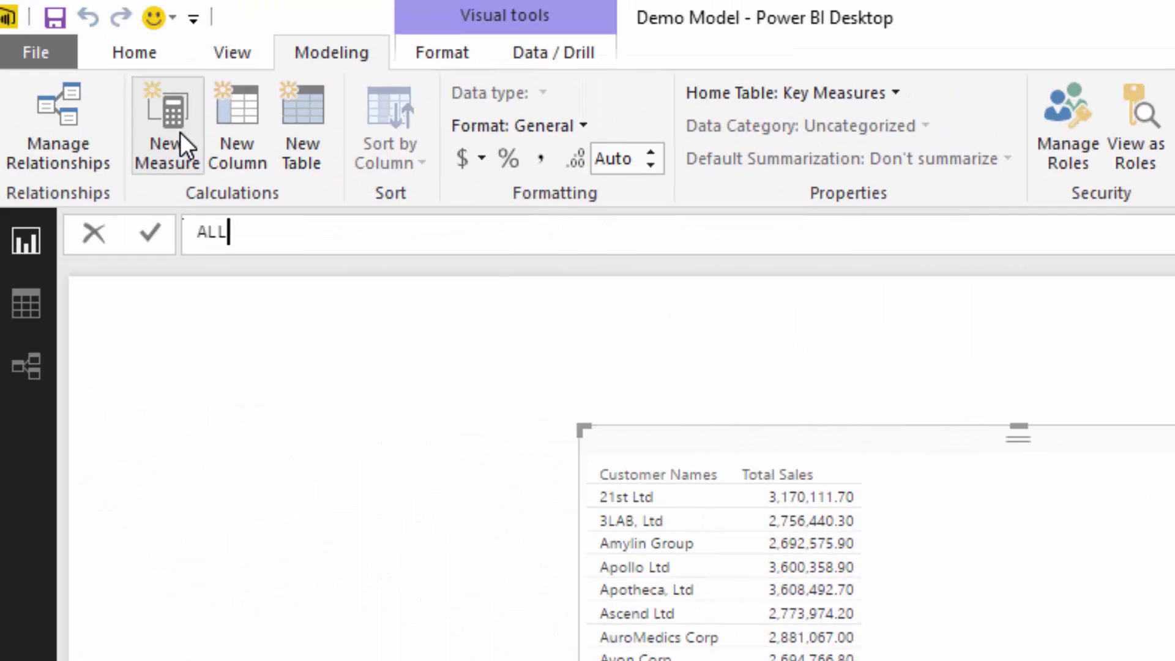
type(" Sales = ")
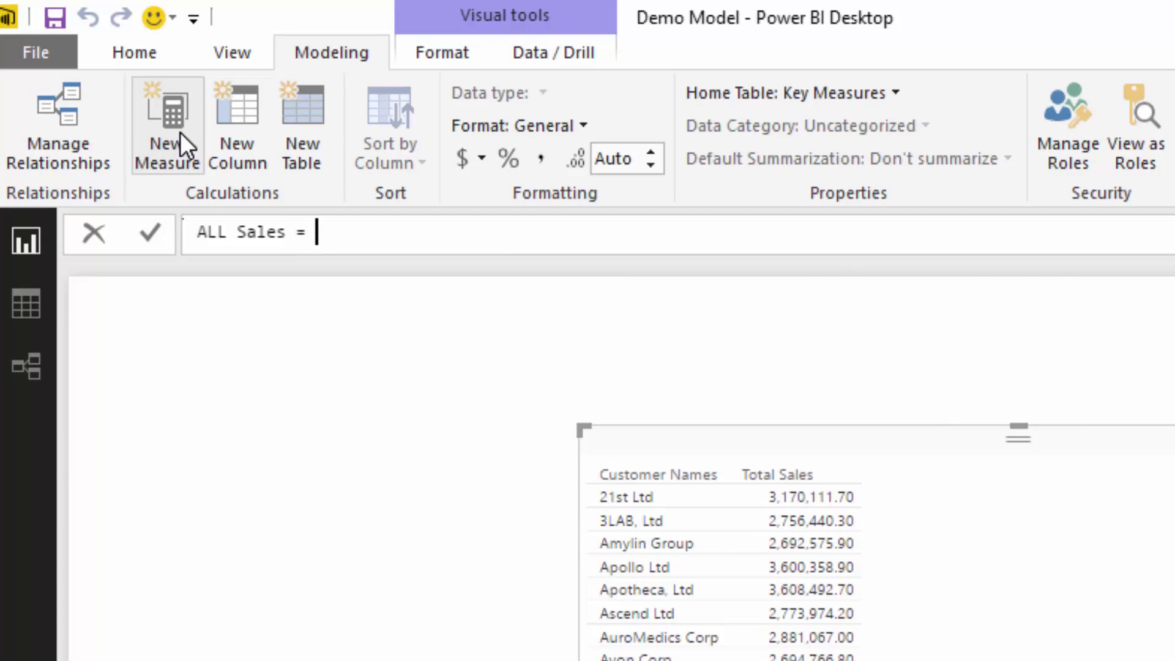
type("CALCULATE( ")
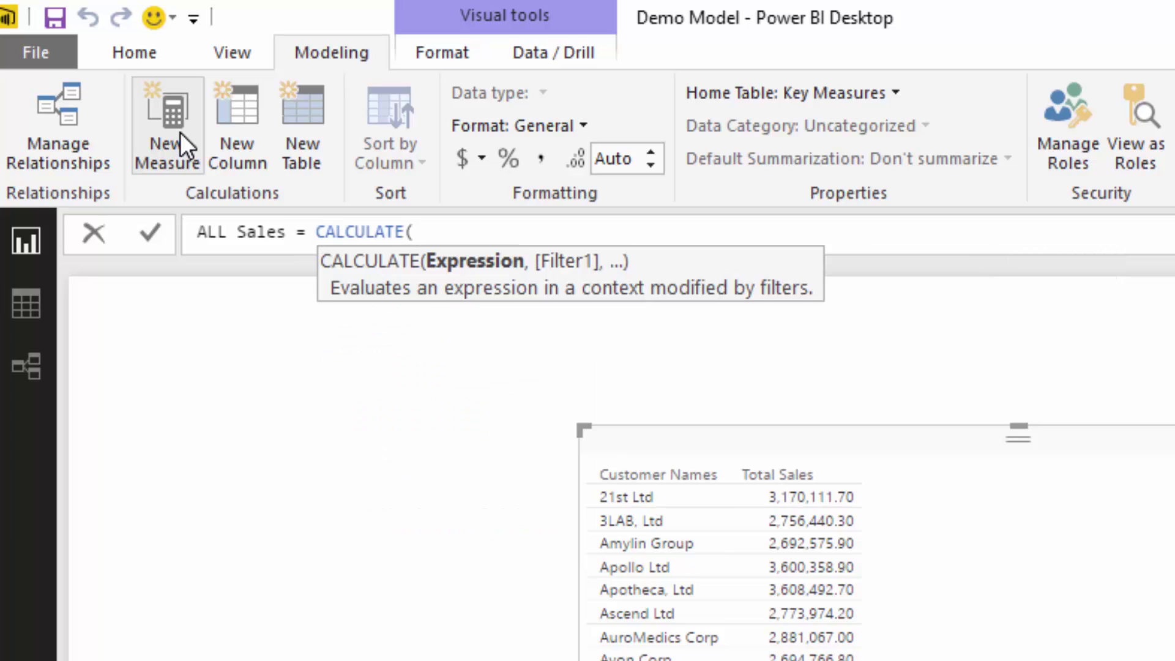
type("Total")
key("Tab")
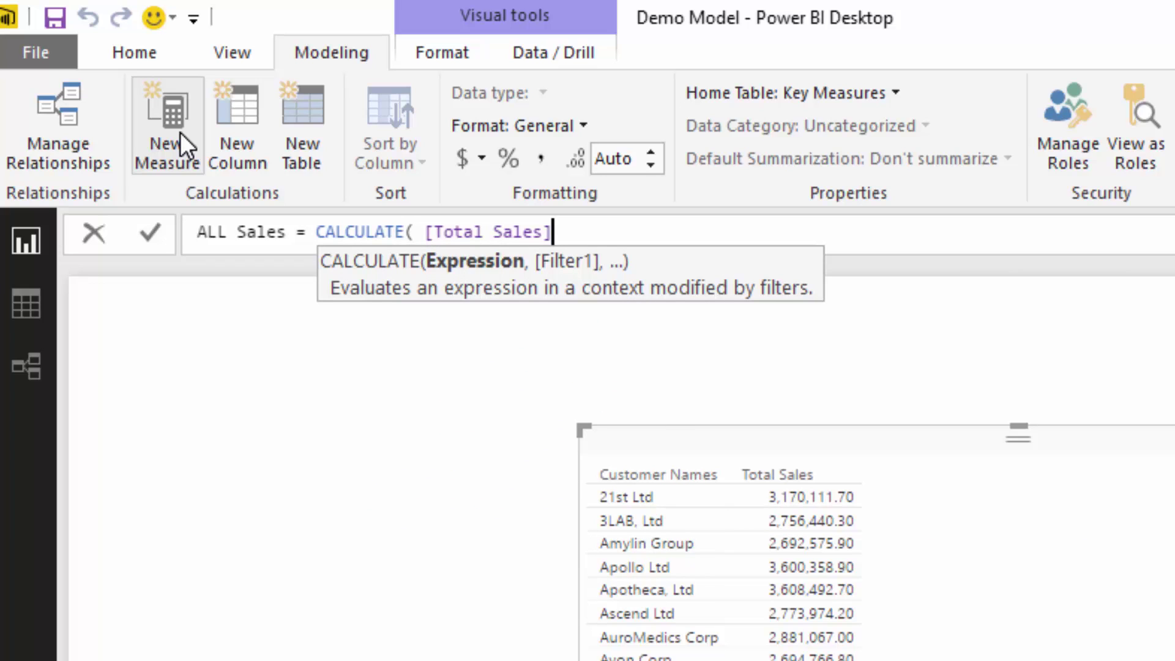
Complete the measure with the filter ALL( 'Customer Data'[Customer Names] ) and add ALL Sales to the customer table.
type(", ")
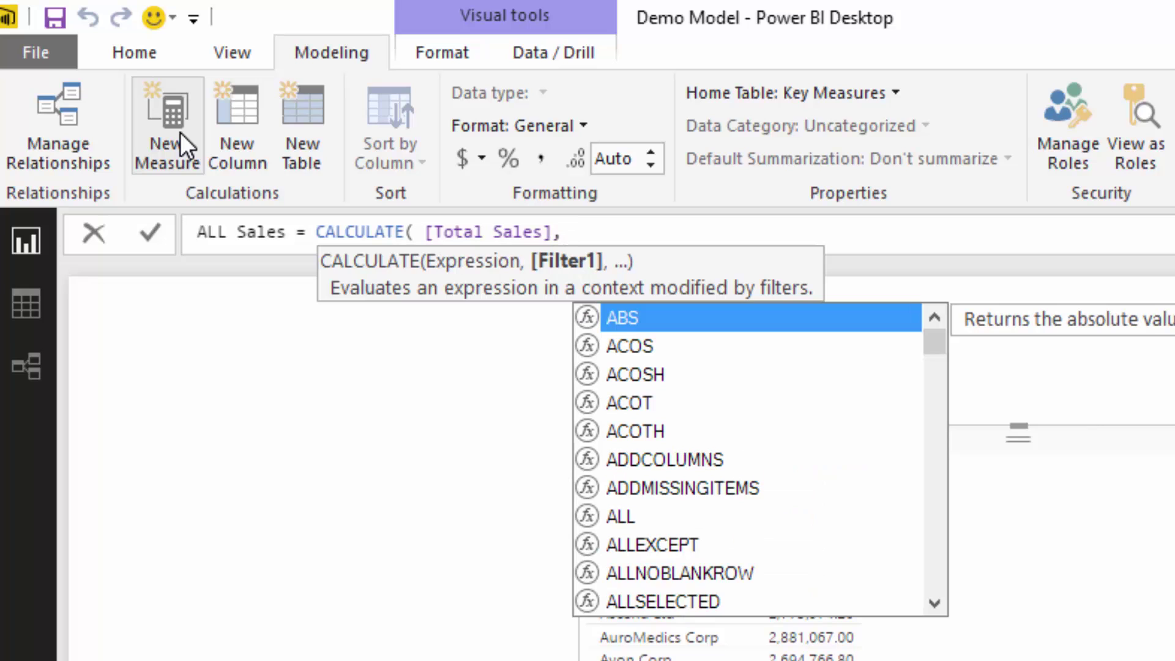
type("ALL")
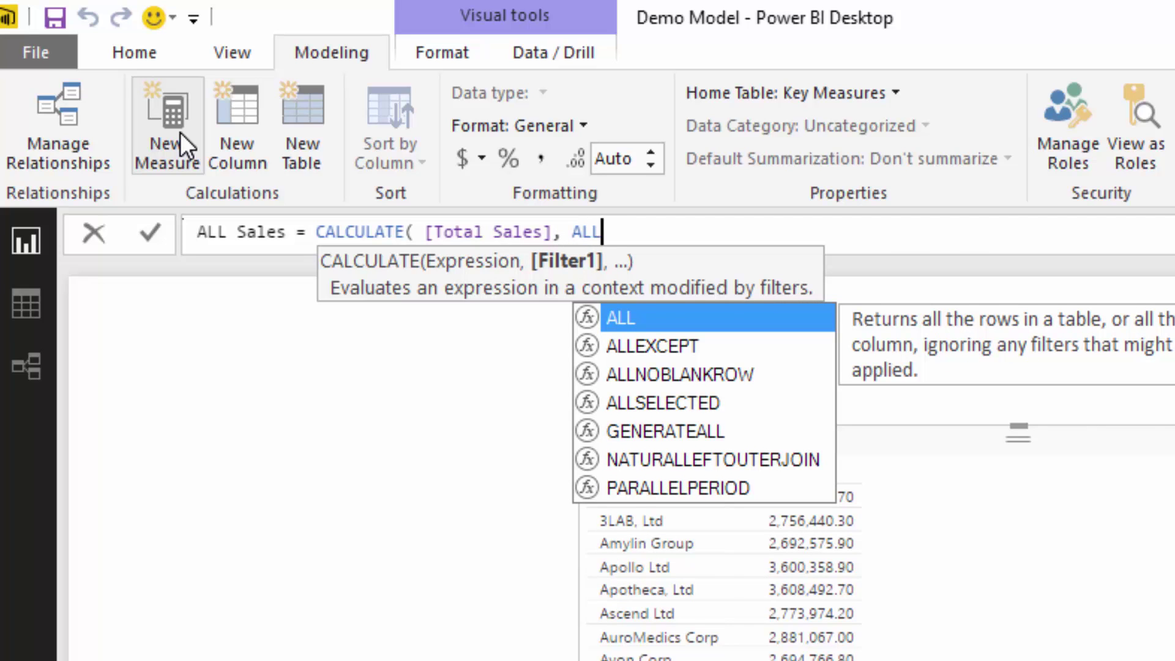
type("(")
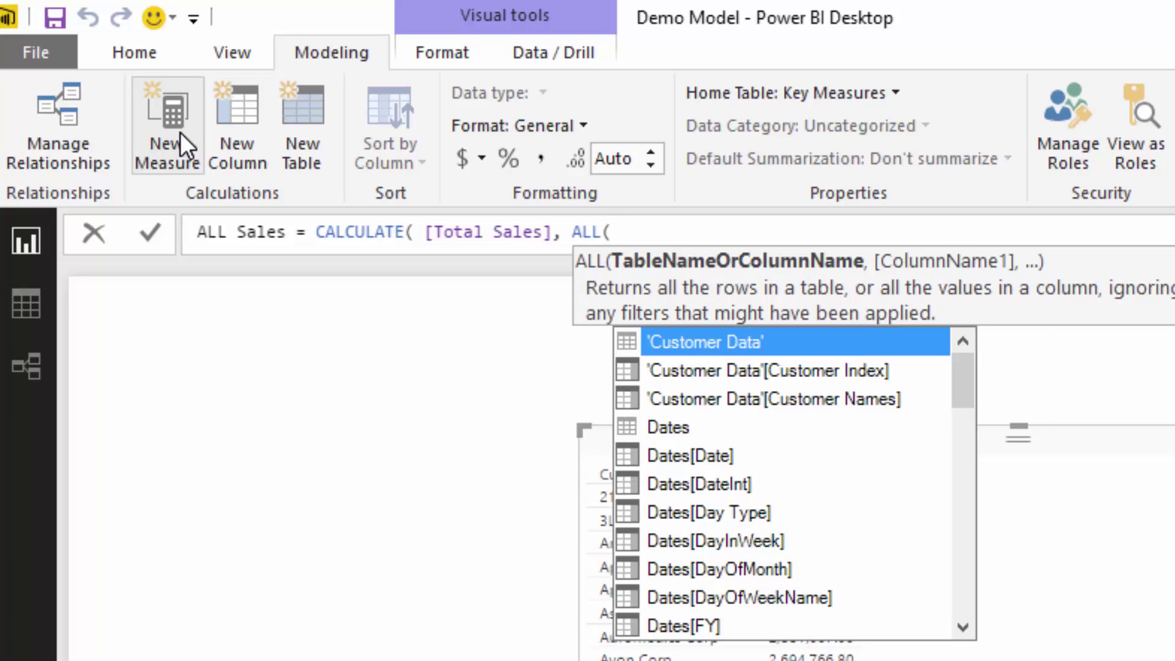
type(" Name")
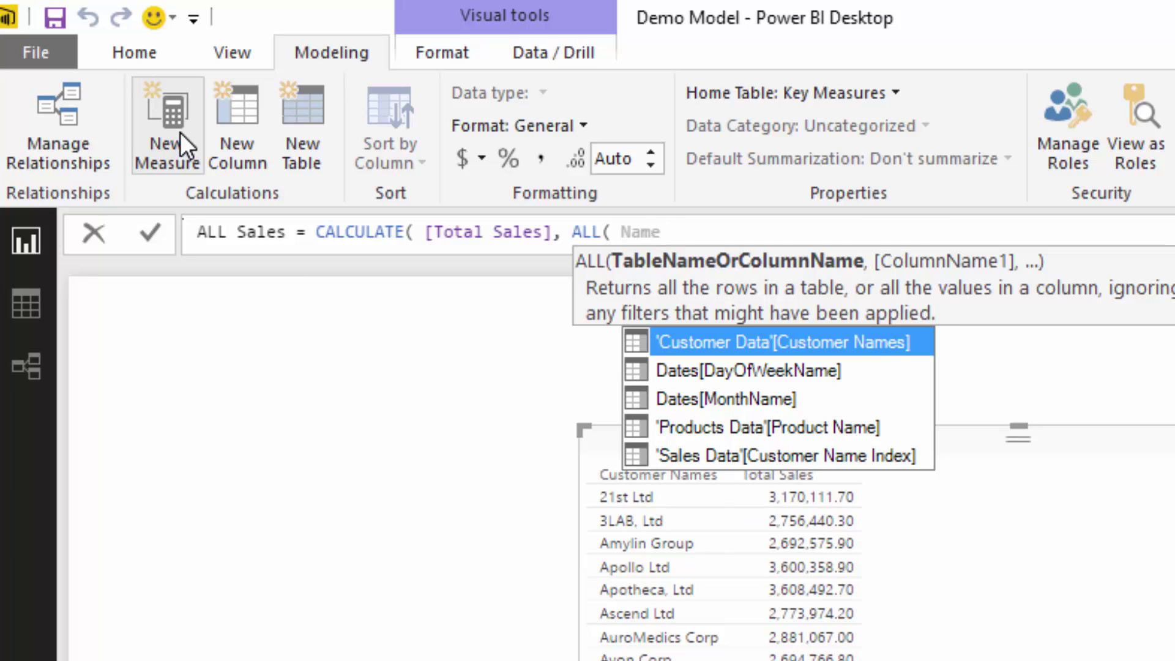
key("Tab")
type(") )")
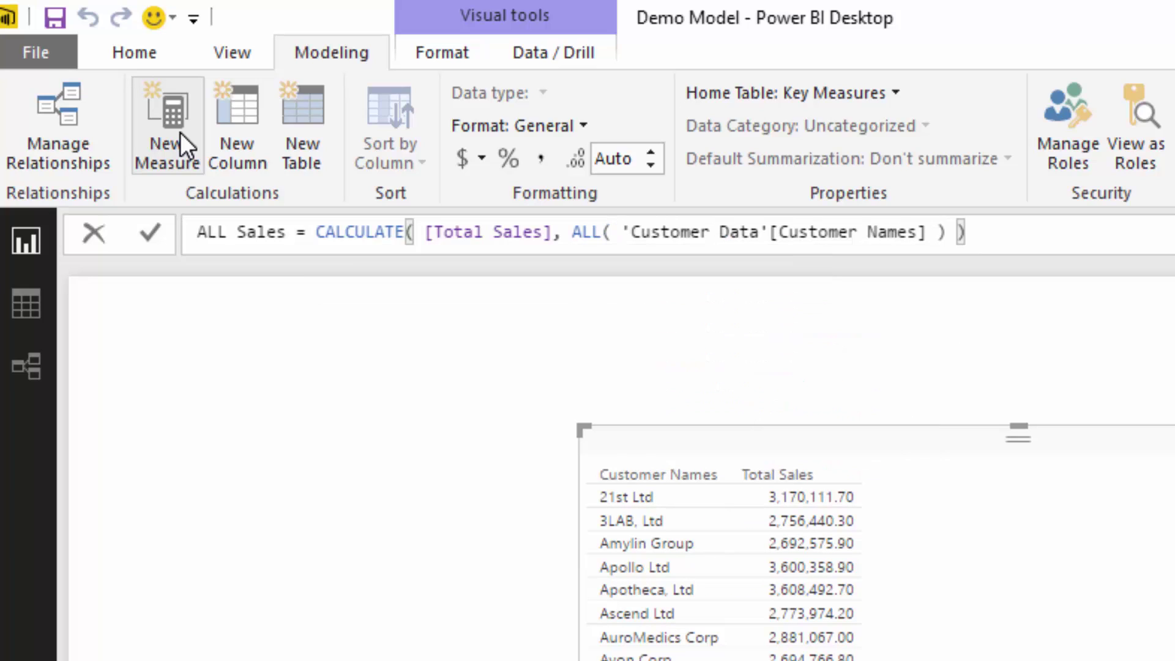
key("Return")
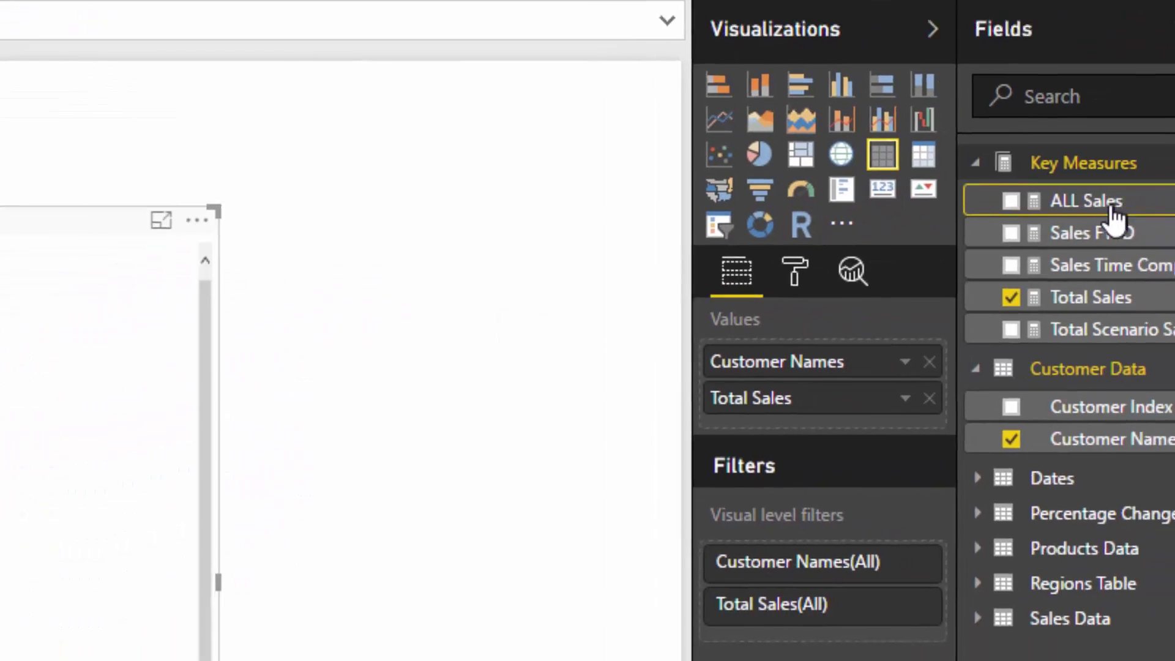
left_click_drag(1151, 232, 700, 265)
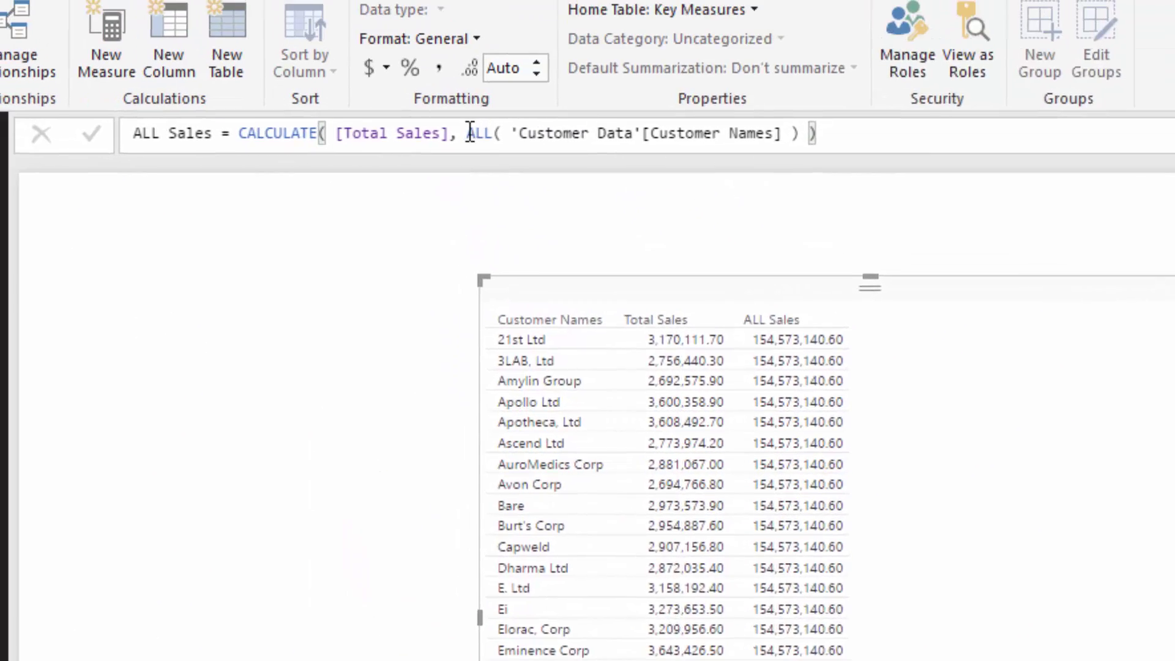
Examine the ALL function and its 'Customer Data'[Customer Names] argument in the ALL Sales formula against the table's results.
double_click(547, 216)
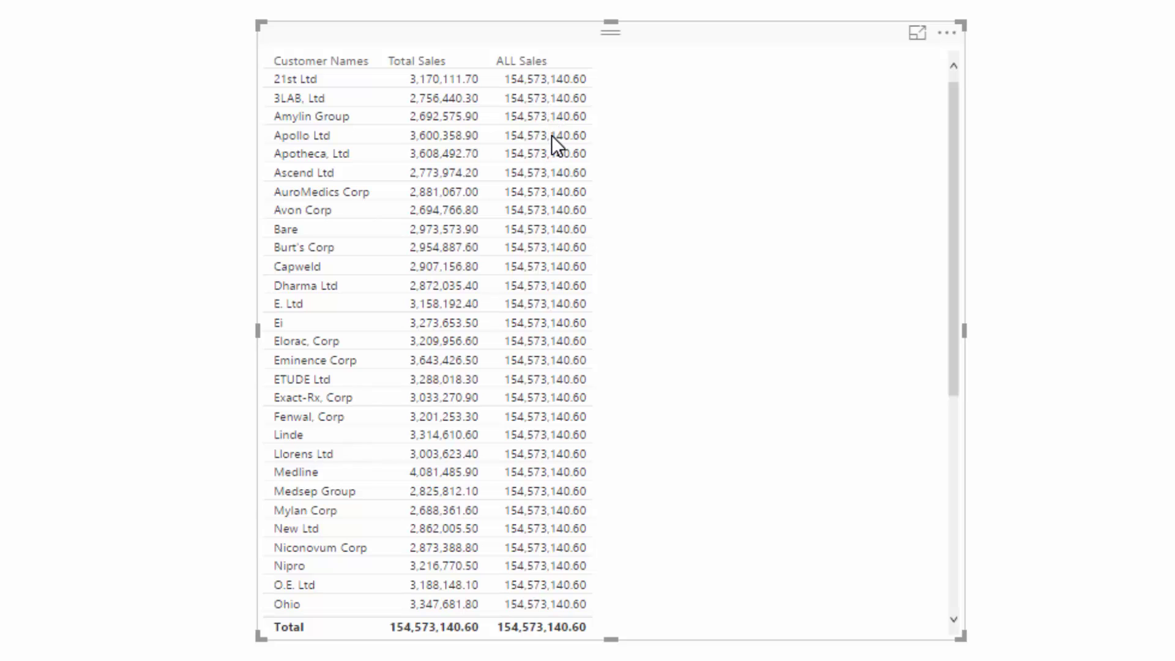
left_click_drag(582, 52, 845, 53)
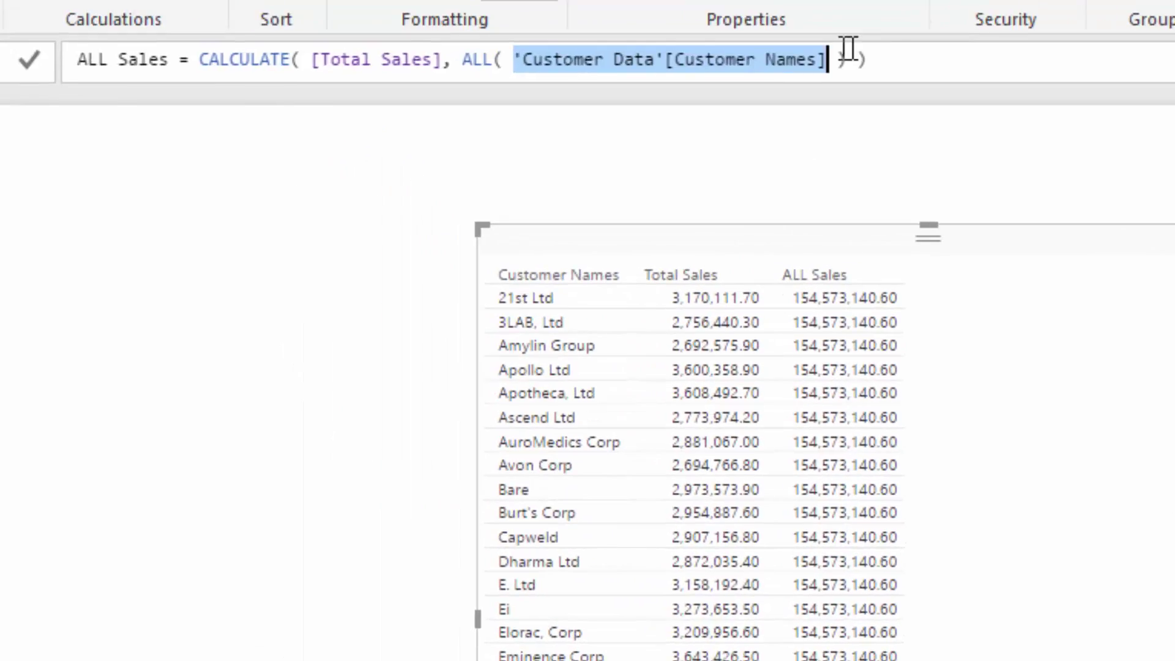
left_click_drag(1040, 205, 1072, 197)
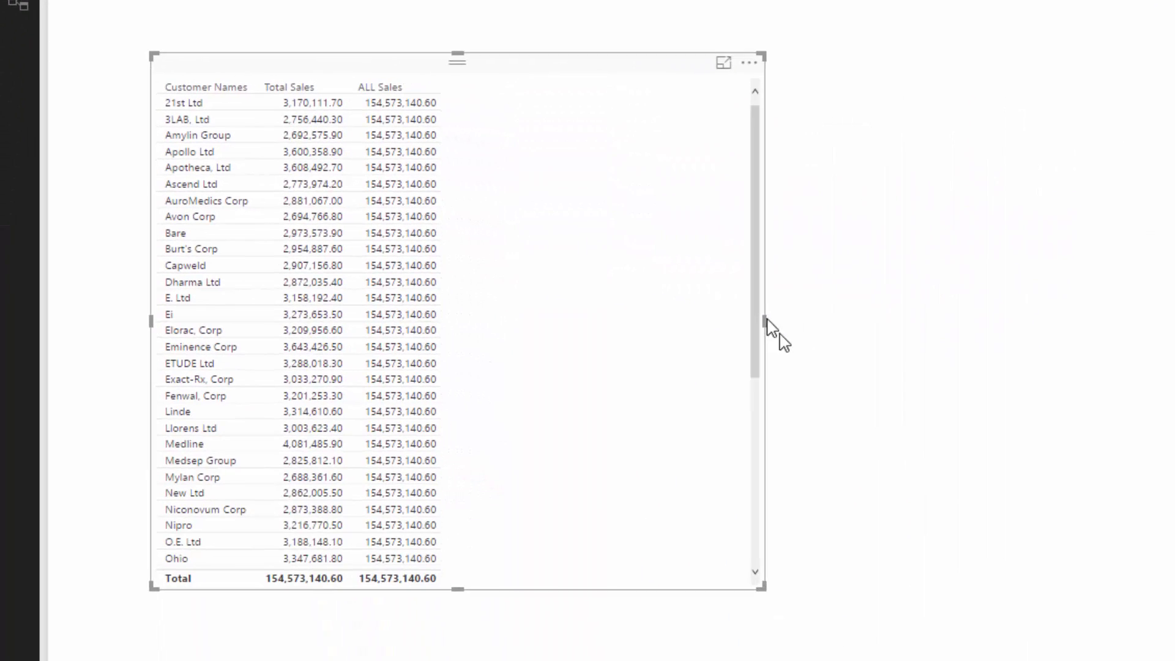
left_click_drag(766, 324, 766, 354)
left_click(957, 144)
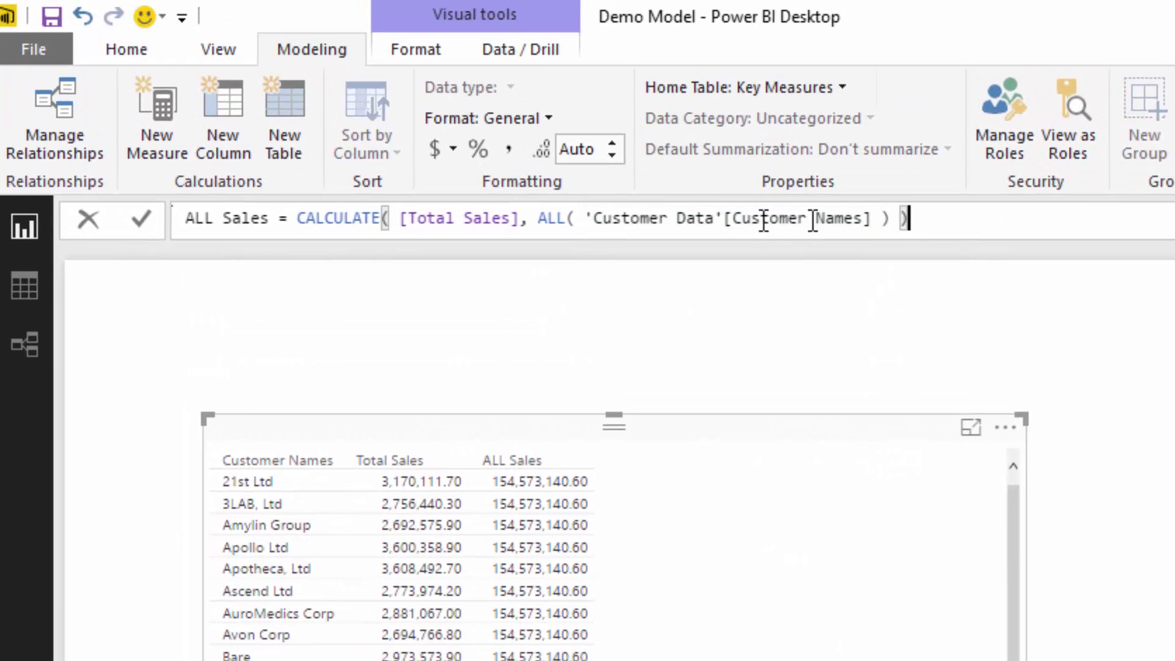
left_click_drag(714, 221, 584, 235)
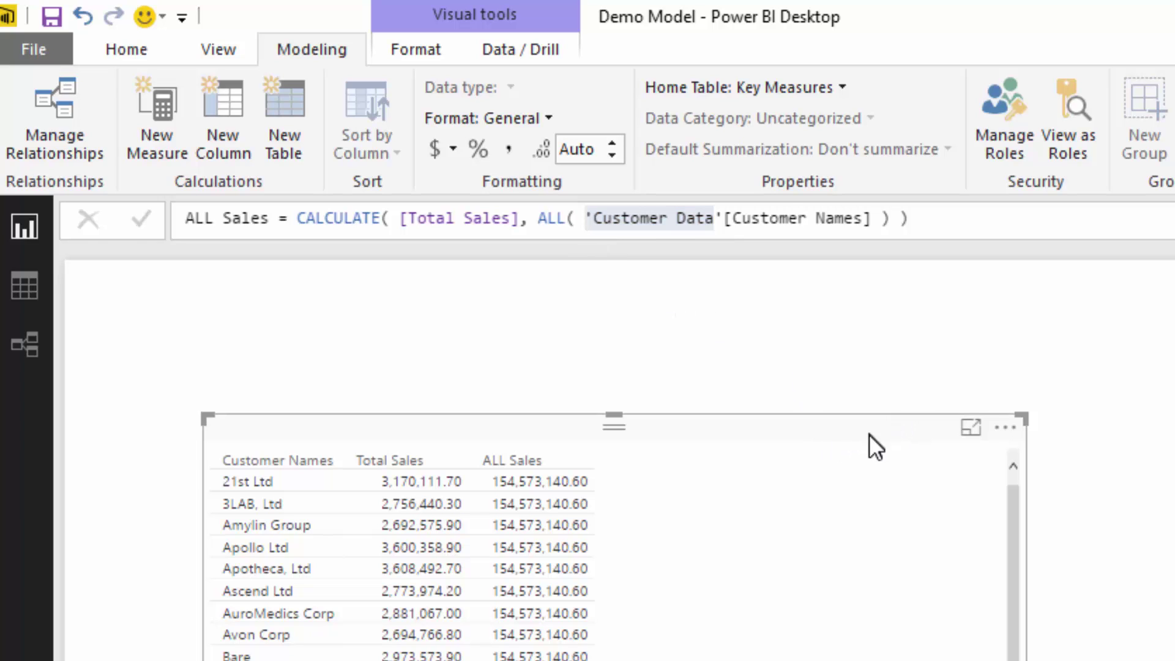
left_click_drag(869, 435, 908, 419)
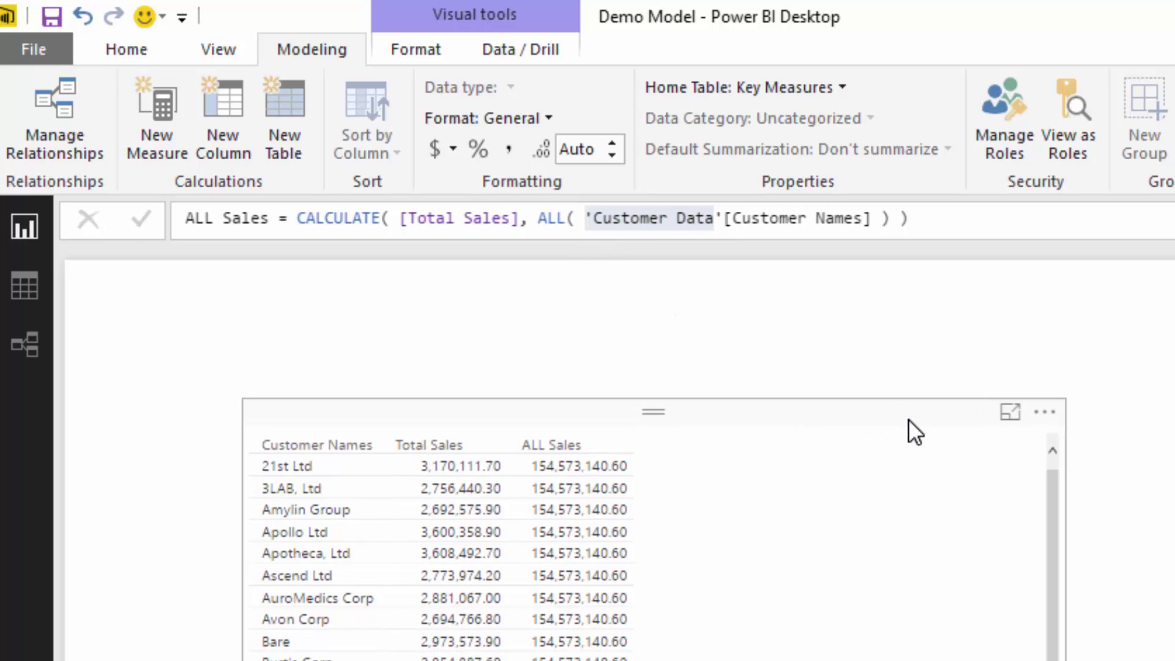
left_click(870, 219)
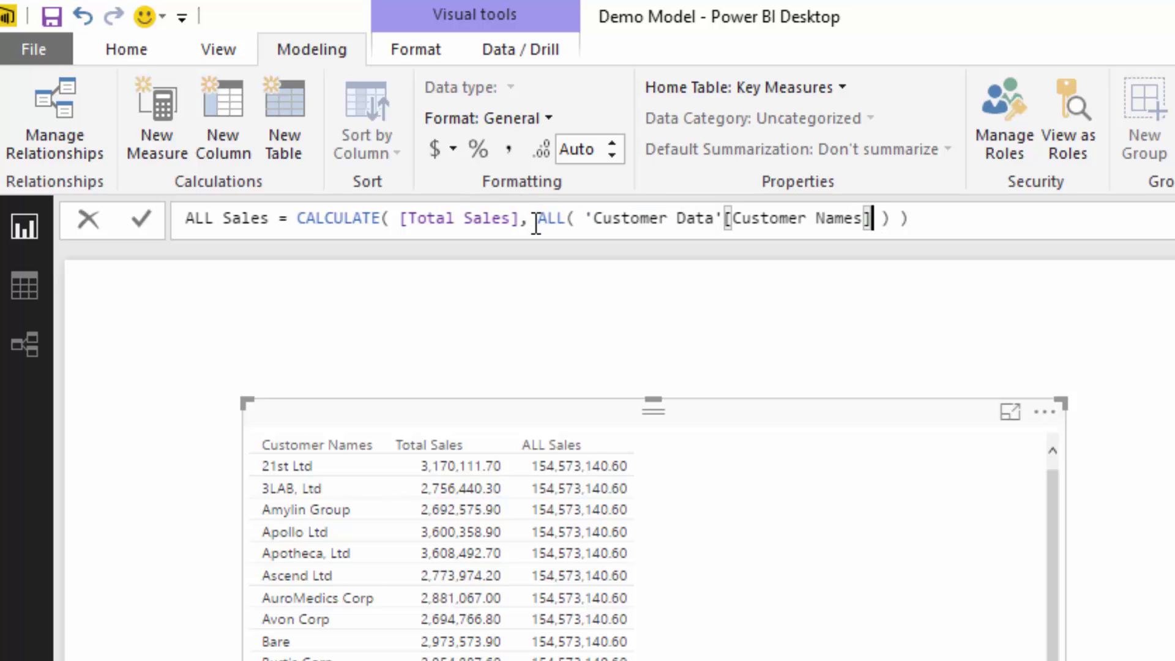
left_click_drag(538, 219, 567, 219)
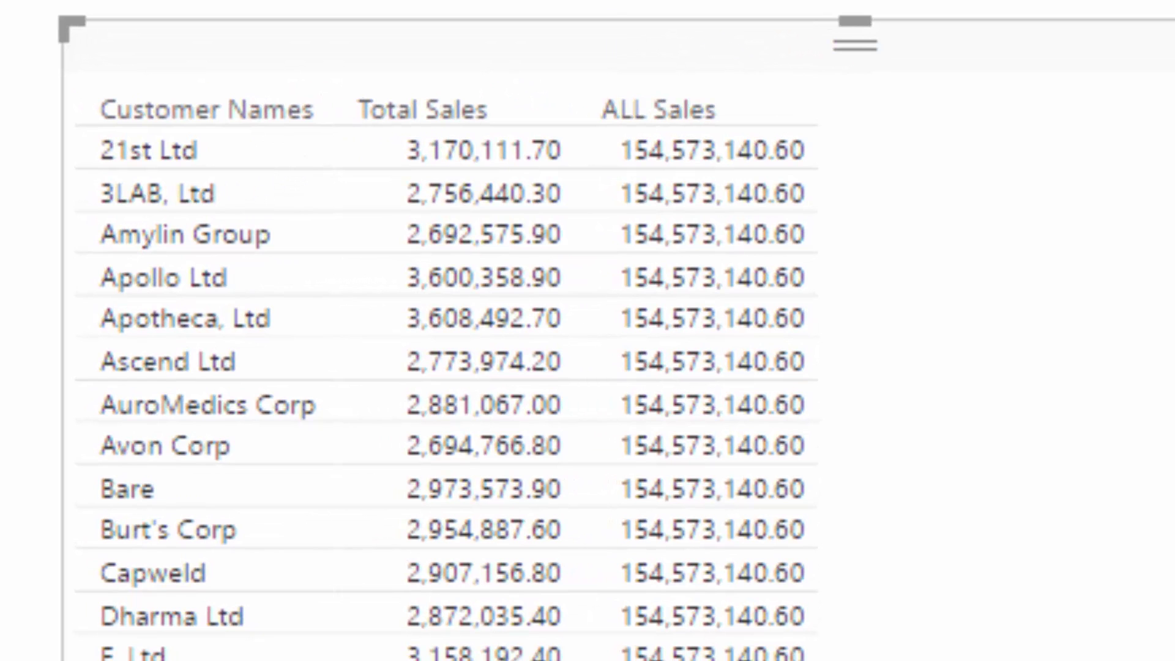
Change the ALL argument in the ALL Sales measure to the whole 'Customer Data' table and commit the formula.
left_click_drag(1006, 53, 827, 52)
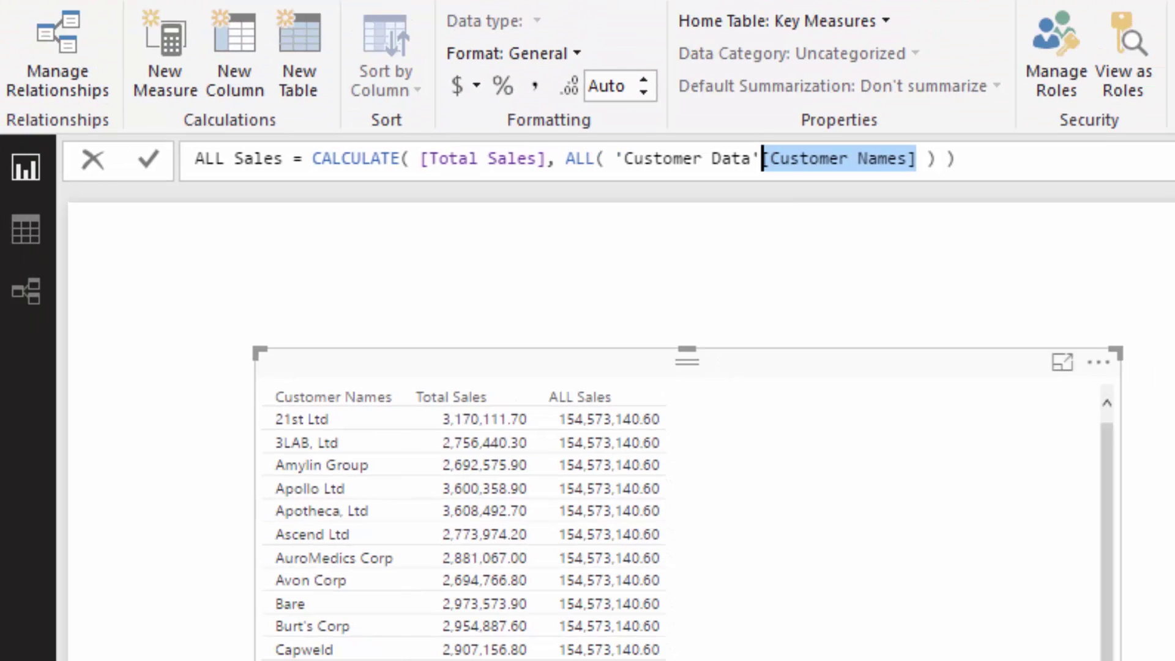
key("BackSpace")
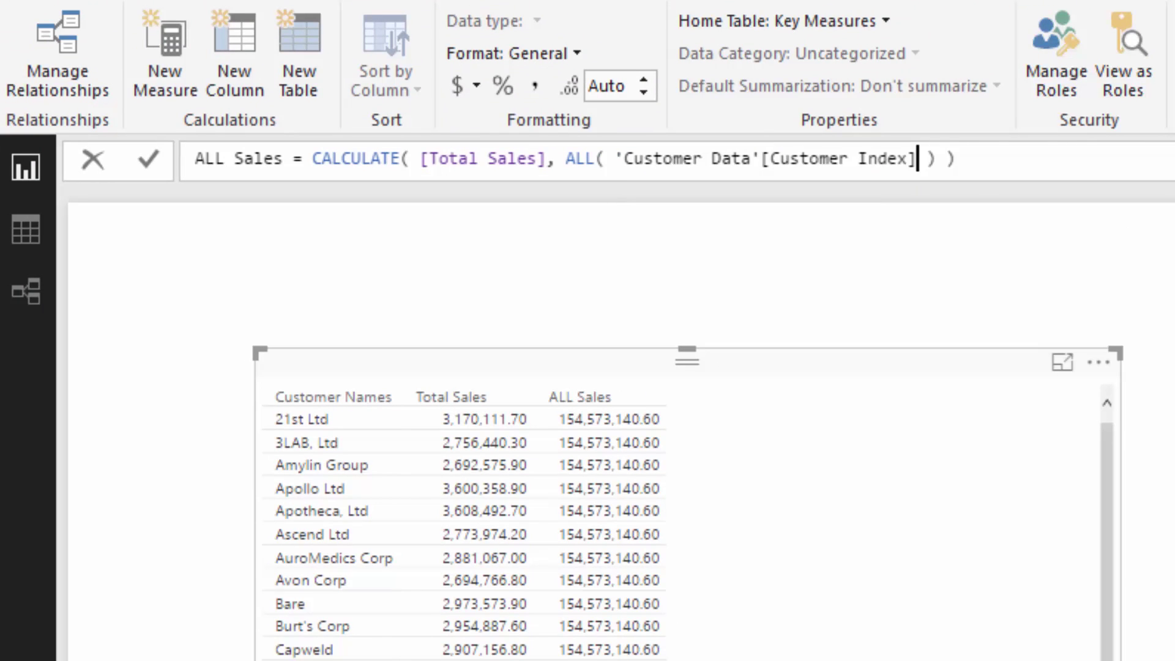
key("BackSpace")
key("BackSpace")
key("BackSpace")
key("BackSpace")
key("BackSpace")
key("BackSpace")
key("BackSpace")
key("BackSpace")
key("BackSpace")
key("BackSpace")
key("BackSpace")
key("BackSpace")
key("BackSpace")
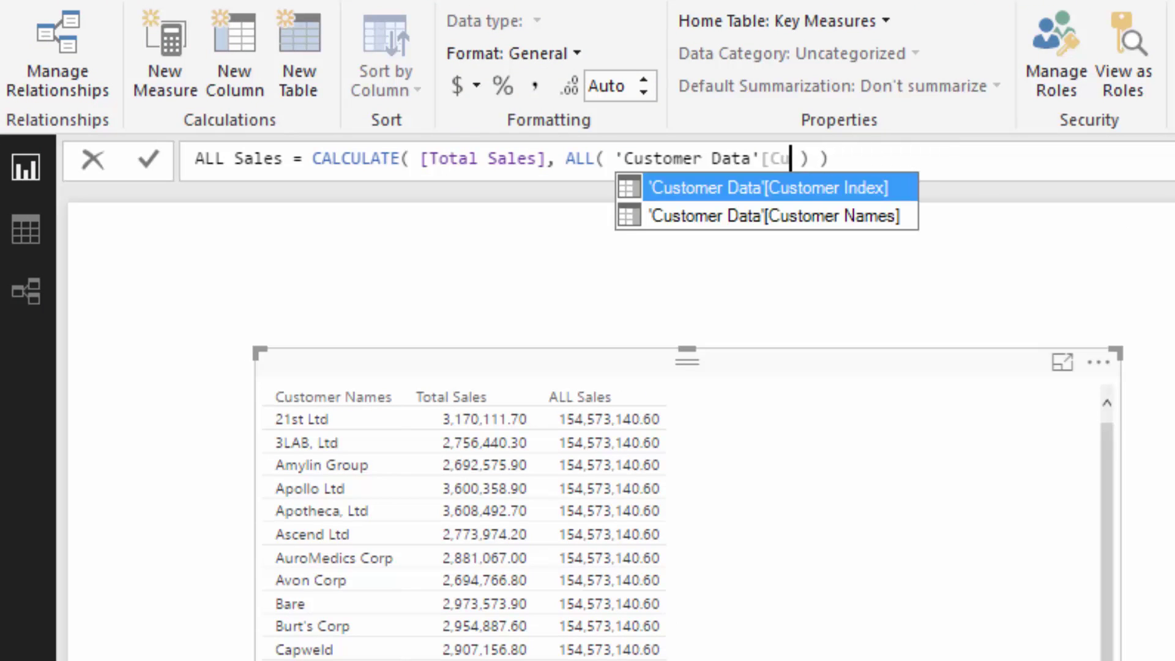
key("BackSpace")
key("BackSpace")
key("BackSpace")
key("Escape")
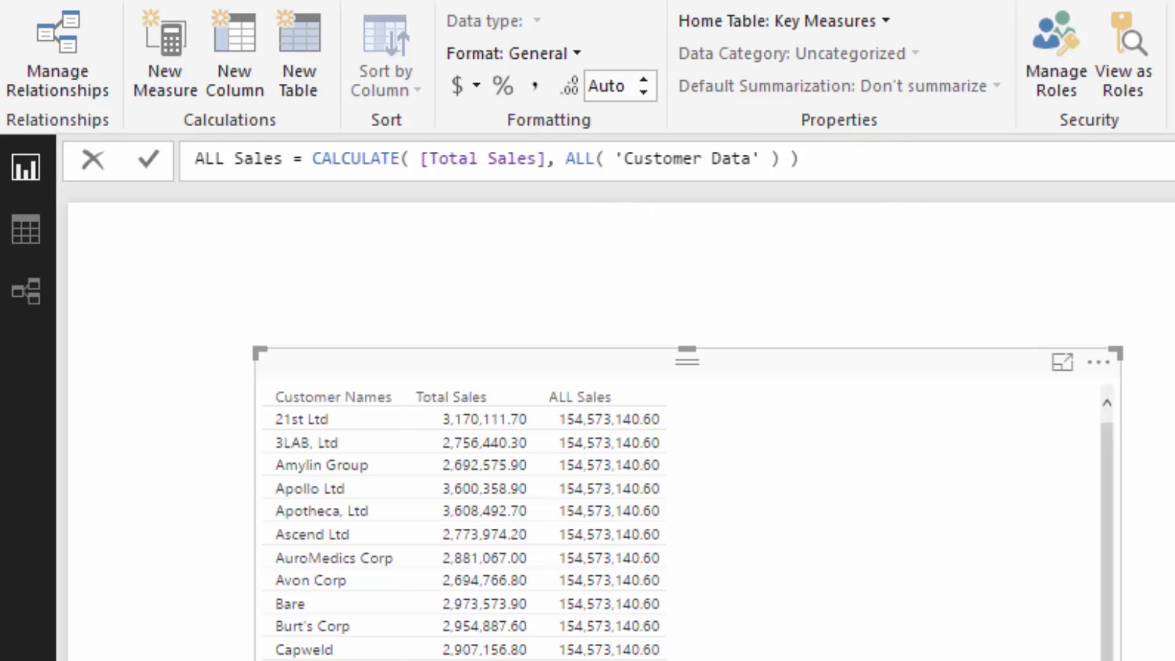
key("End")
key("Return")
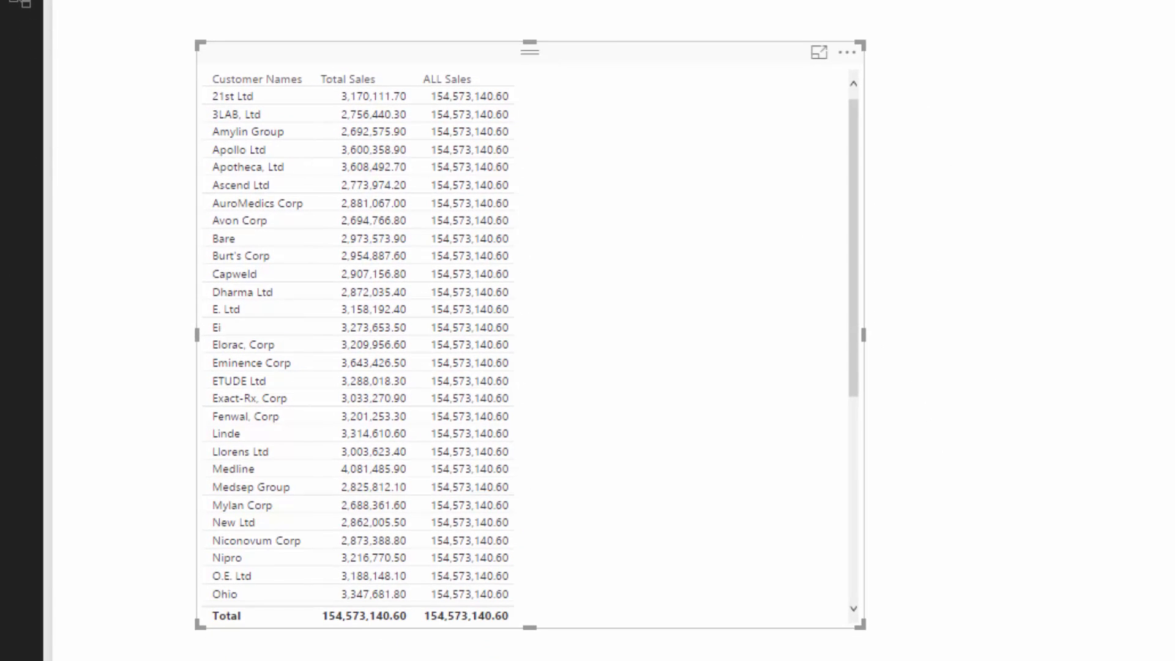
Set the ALL argument in the ALL Sales measure back to 'Customer Data'[Customer Names] and commit it.
type("[")
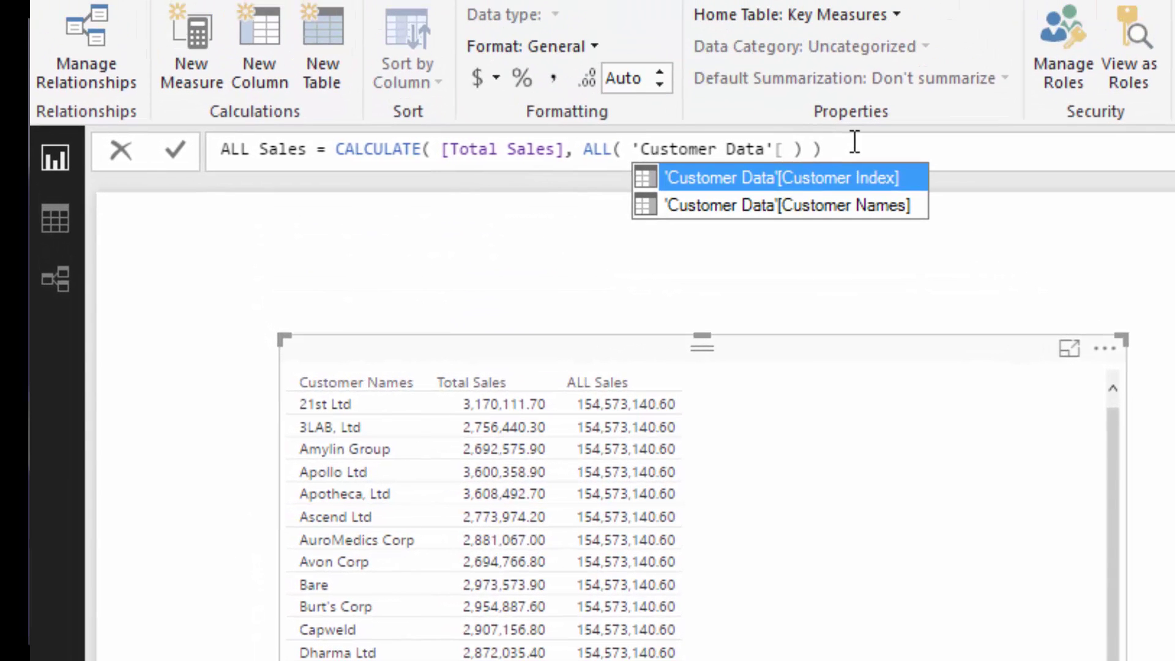
key("Down")
key("Tab")
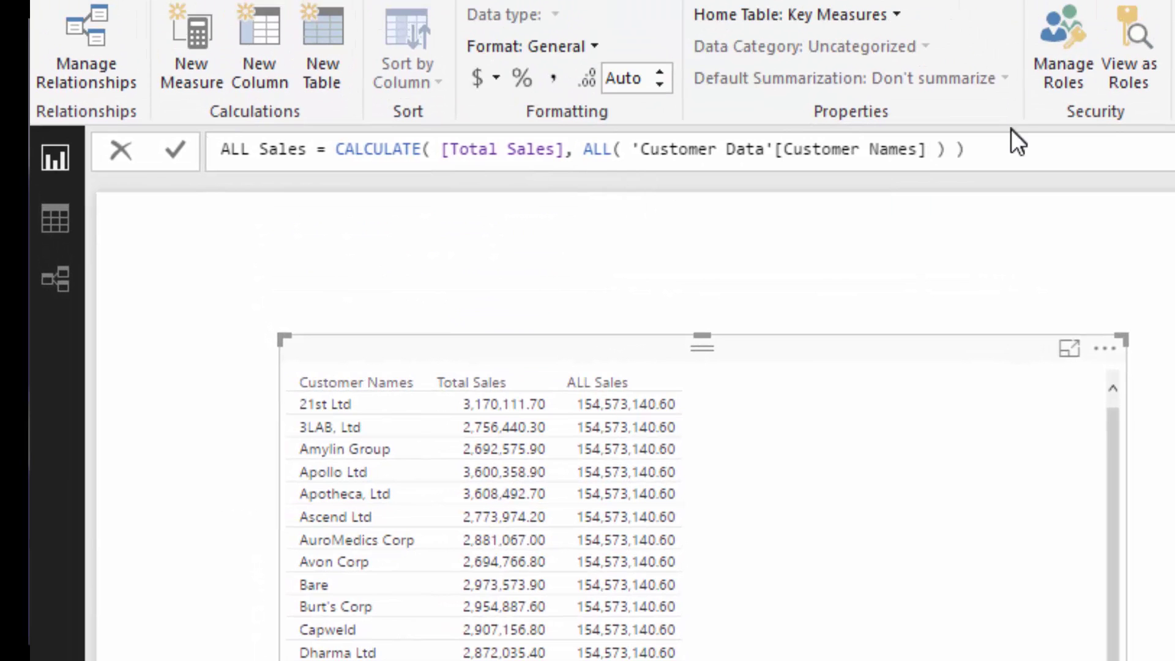
left_click(1026, 155)
key("Return")
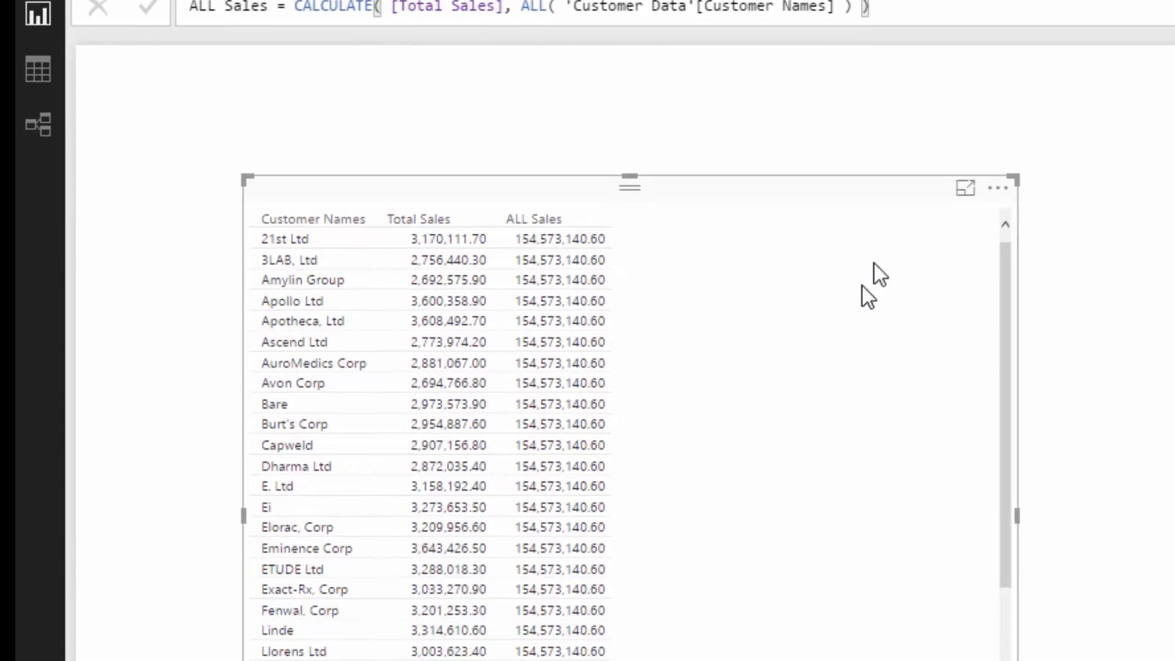
Place a copy of the narrowed customer table beside it and replace Customer Names with Customer Index in the copy.
left_click_drag(908, 333, 671, 336)
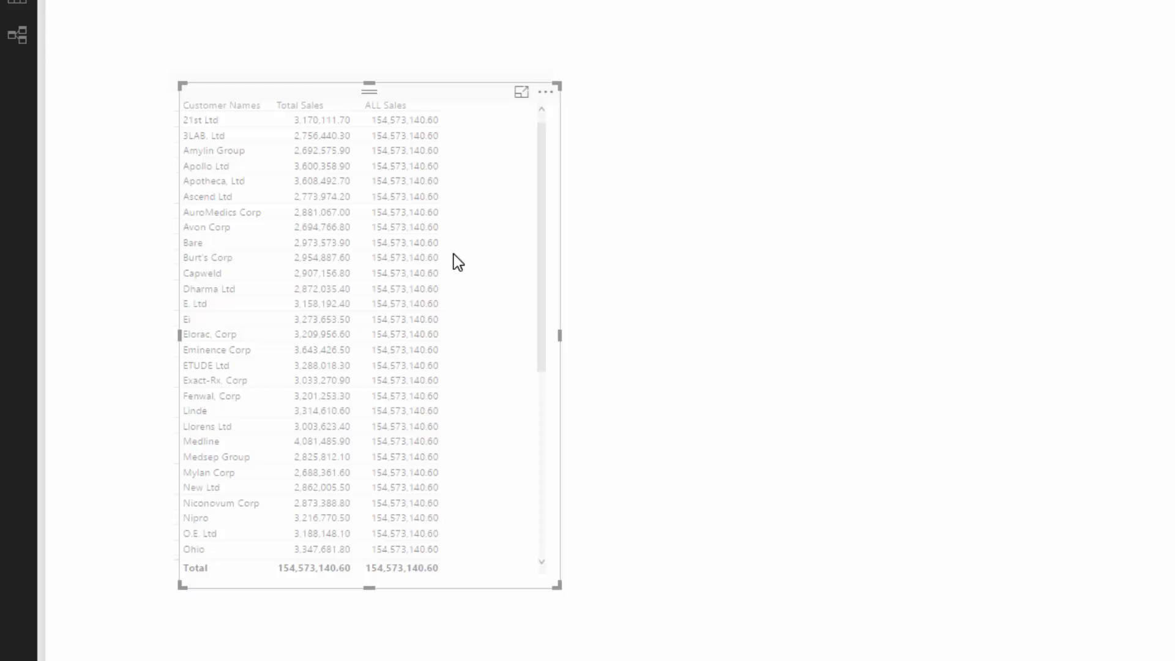
key("ctrl+v")
left_click_drag(957, 242, 976, 231)
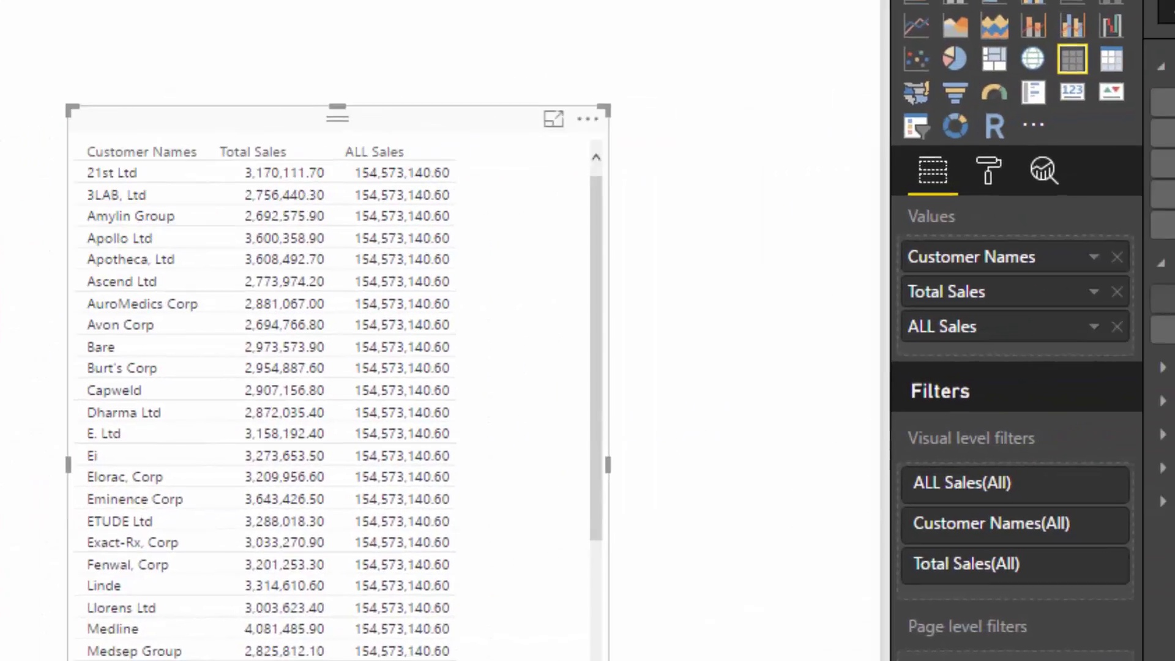
left_click_drag(1022, 392, 770, 352)
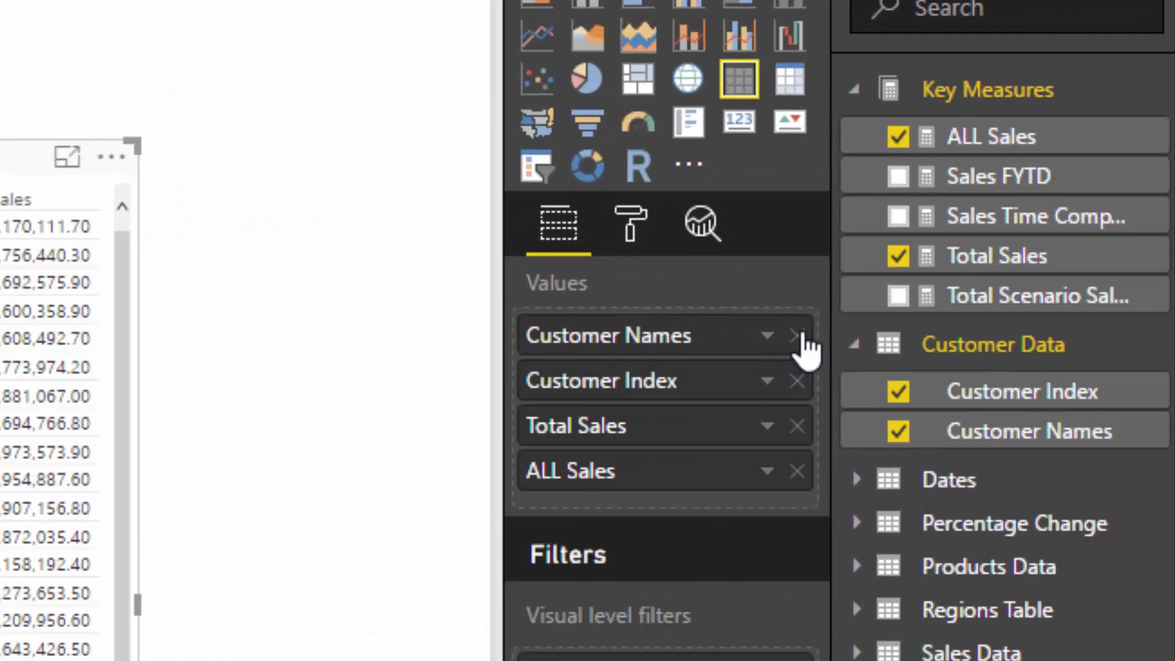
left_click(798, 336)
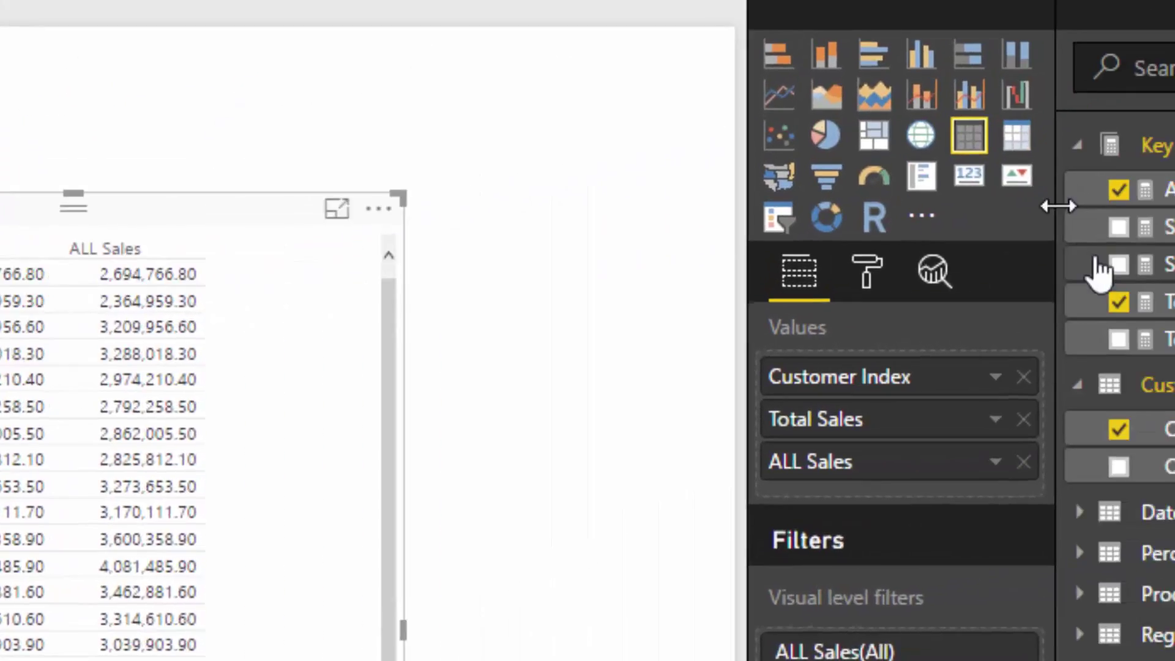
Remove the [Customer Names] column from the ALL Sales formula so that ALL covers the entire 'Customer Data' table.
left_click(1169, 190)
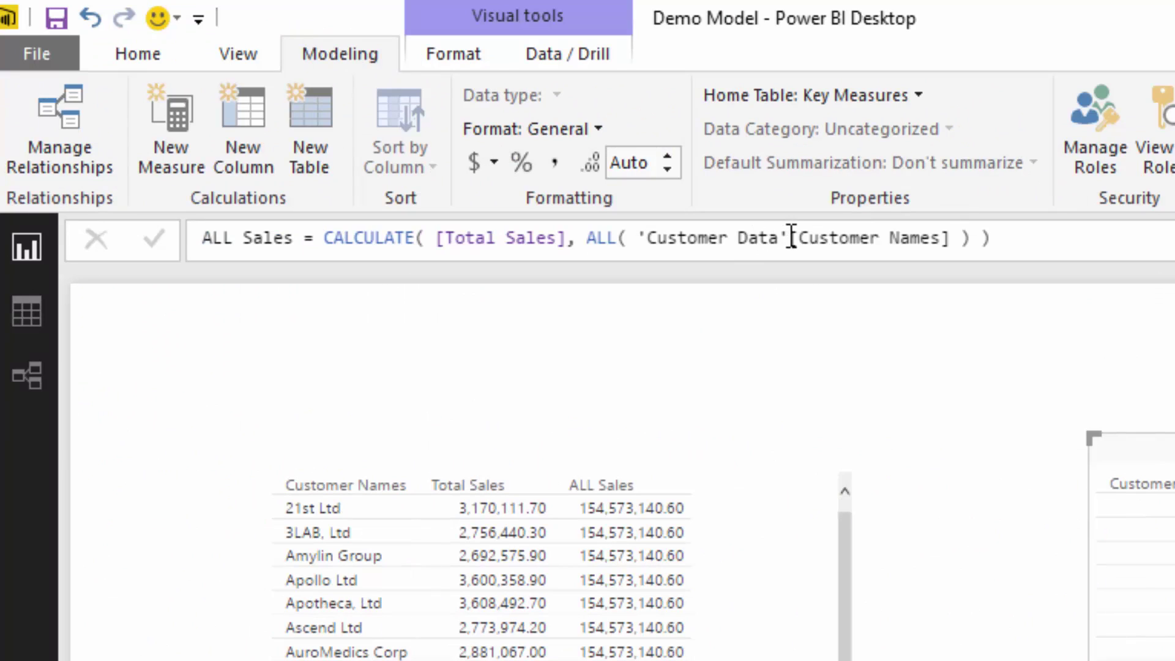
left_click_drag(791, 238, 951, 239)
key("BackSpace")
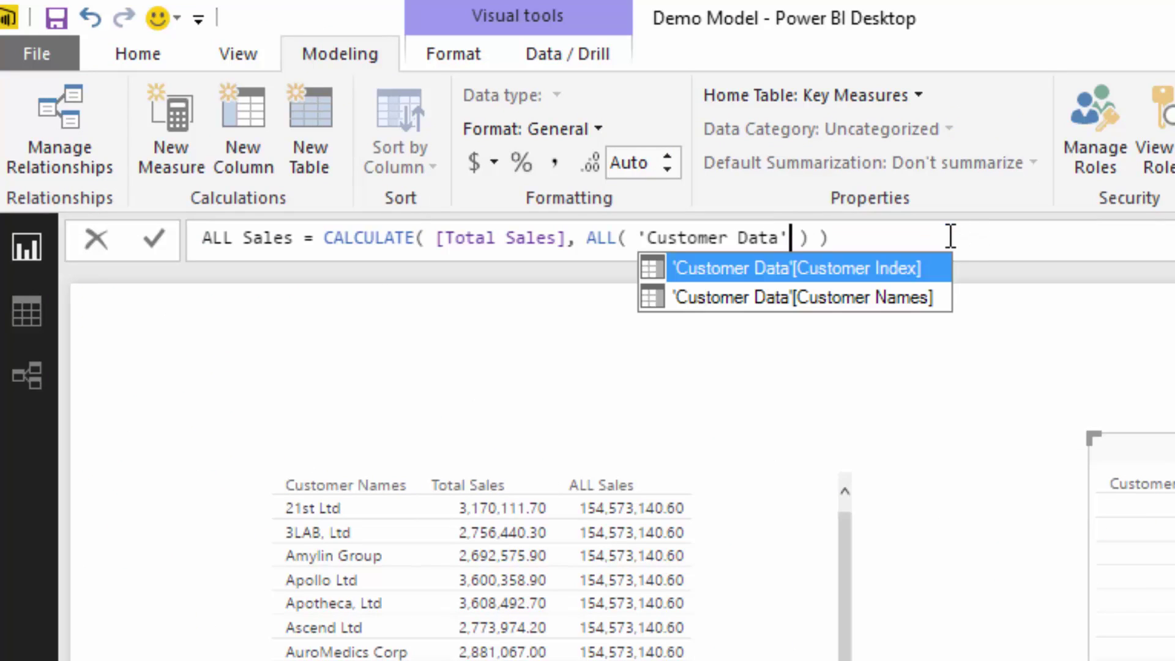
left_click(955, 240)
key("Return")
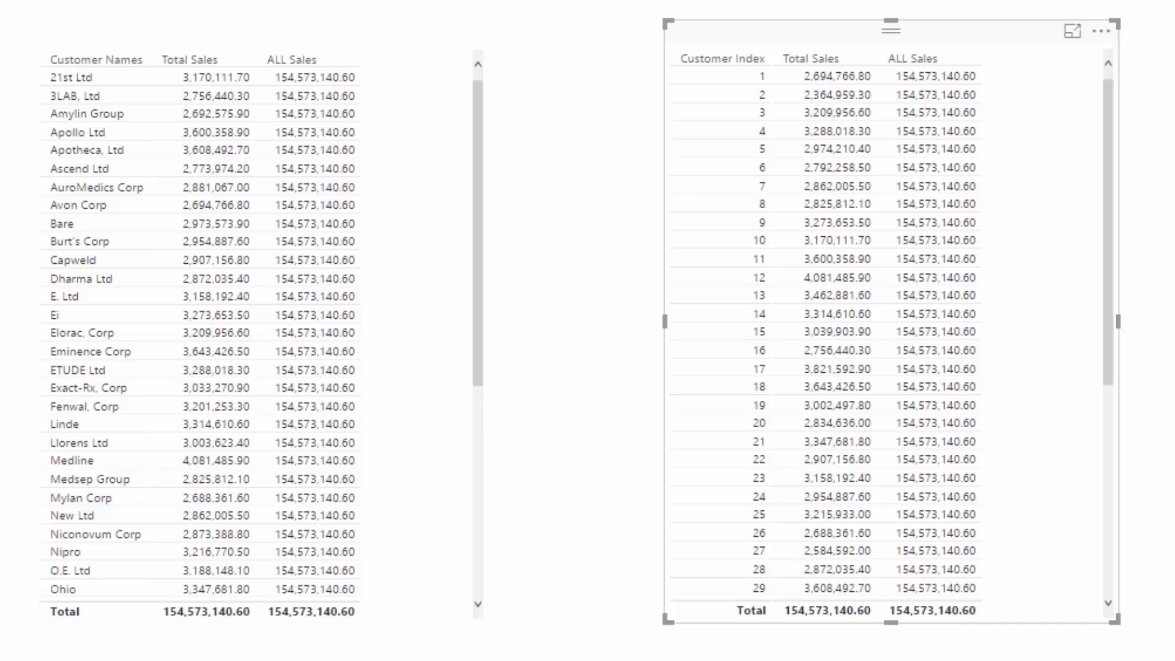
Compare the ALL Sales columns of the Customer Names and Customer Index tables against the ALL Sales formula.
left_click_drag(324, 122, 407, 121)
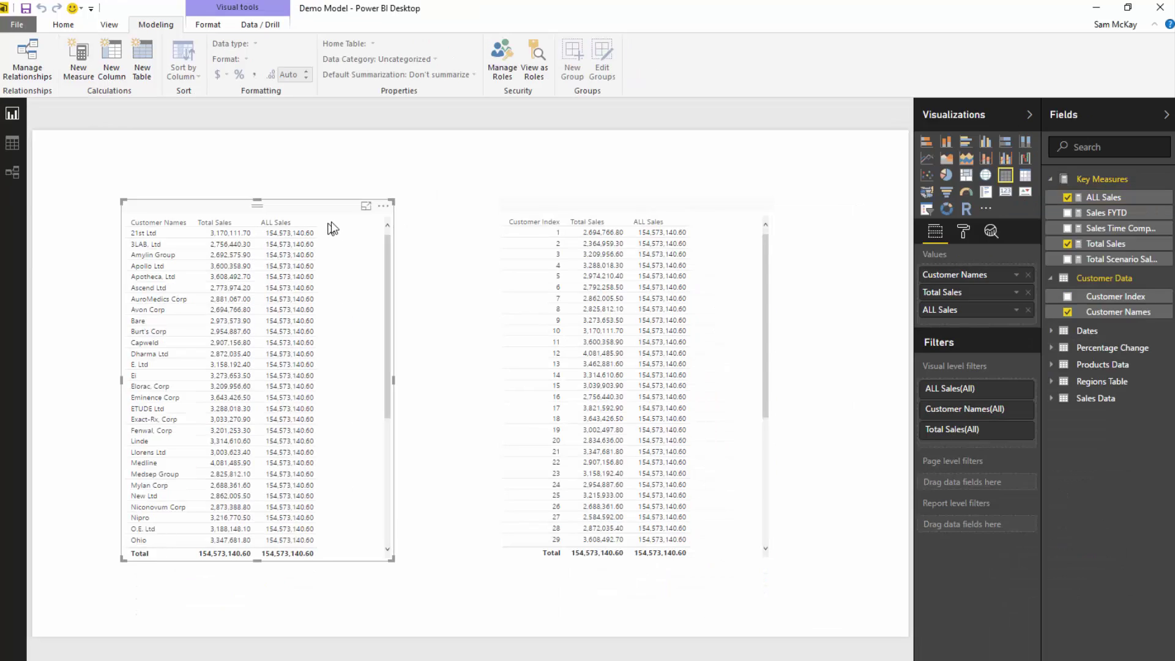
left_click(369, 250)
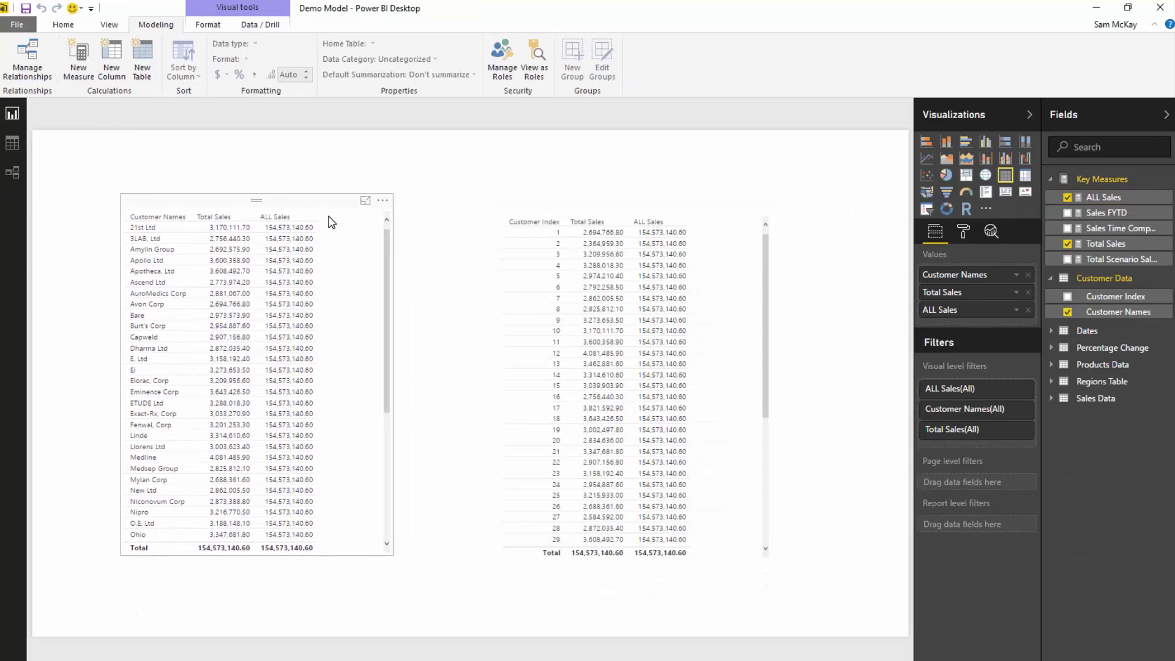
left_click_drag(743, 303, 726, 307)
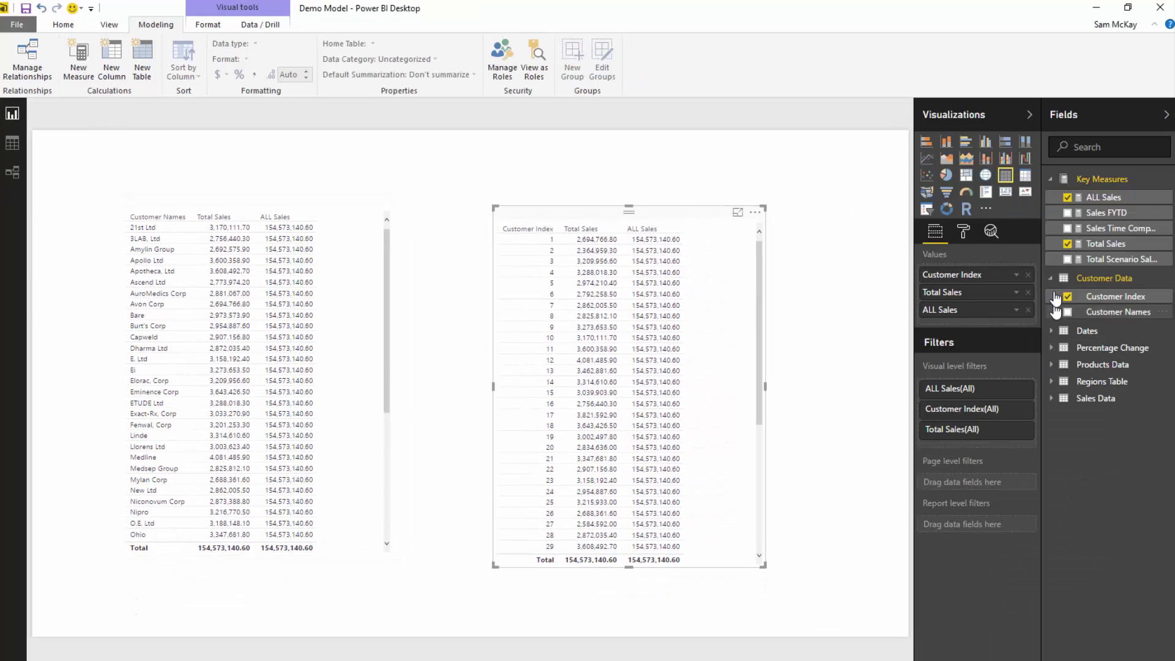
left_click(1104, 197)
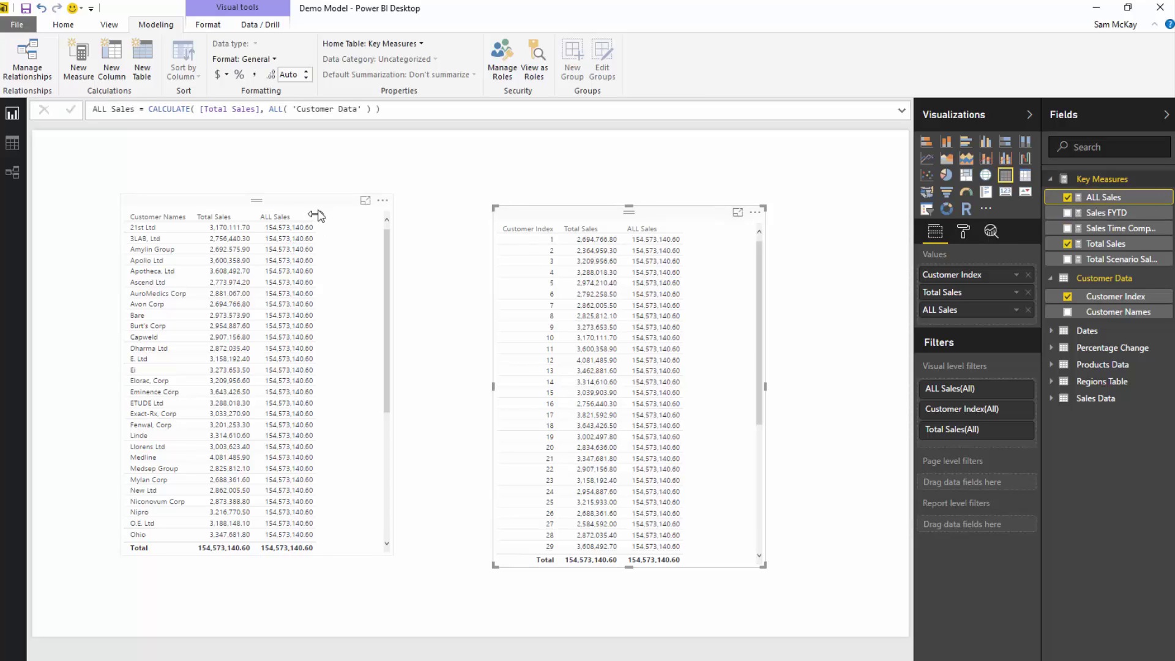
left_click_drag(325, 203, 325, 210)
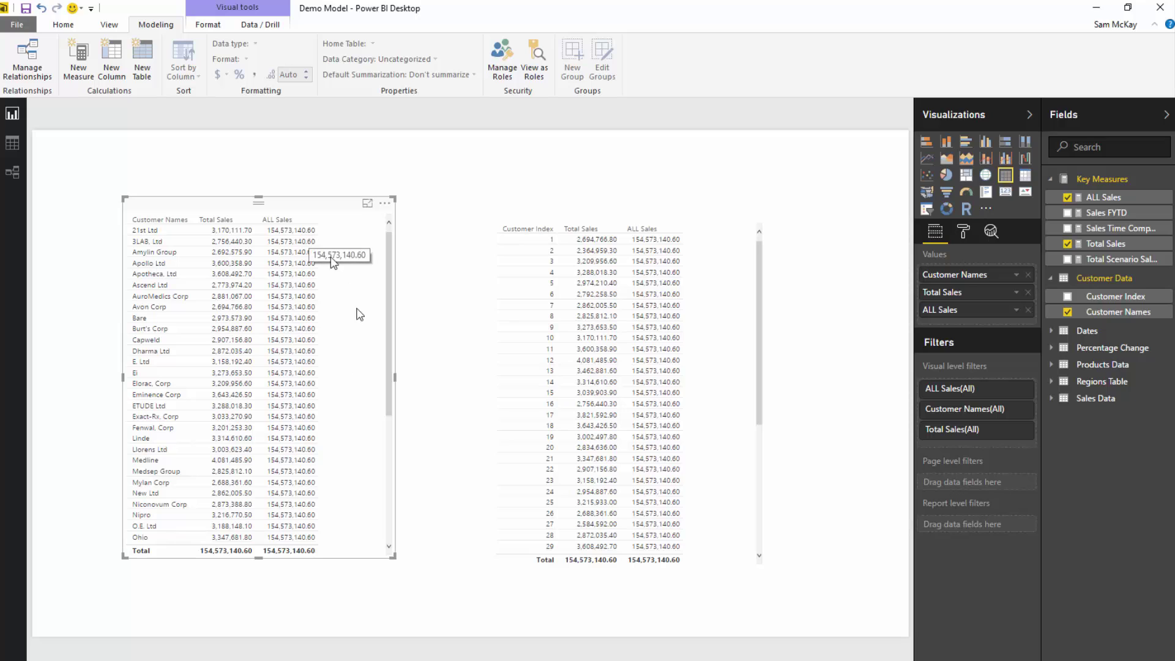
Delete the Customer Index table and widen the Customer Names table.
left_click(680, 225)
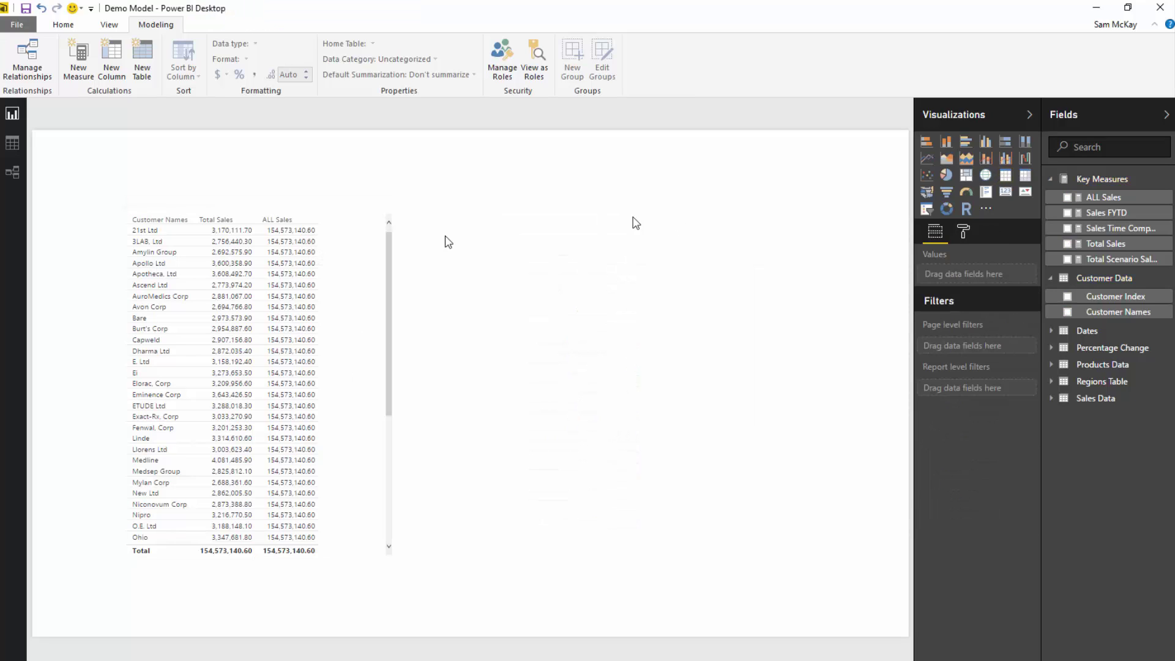
left_click(357, 294)
left_click_drag(395, 376, 475, 376)
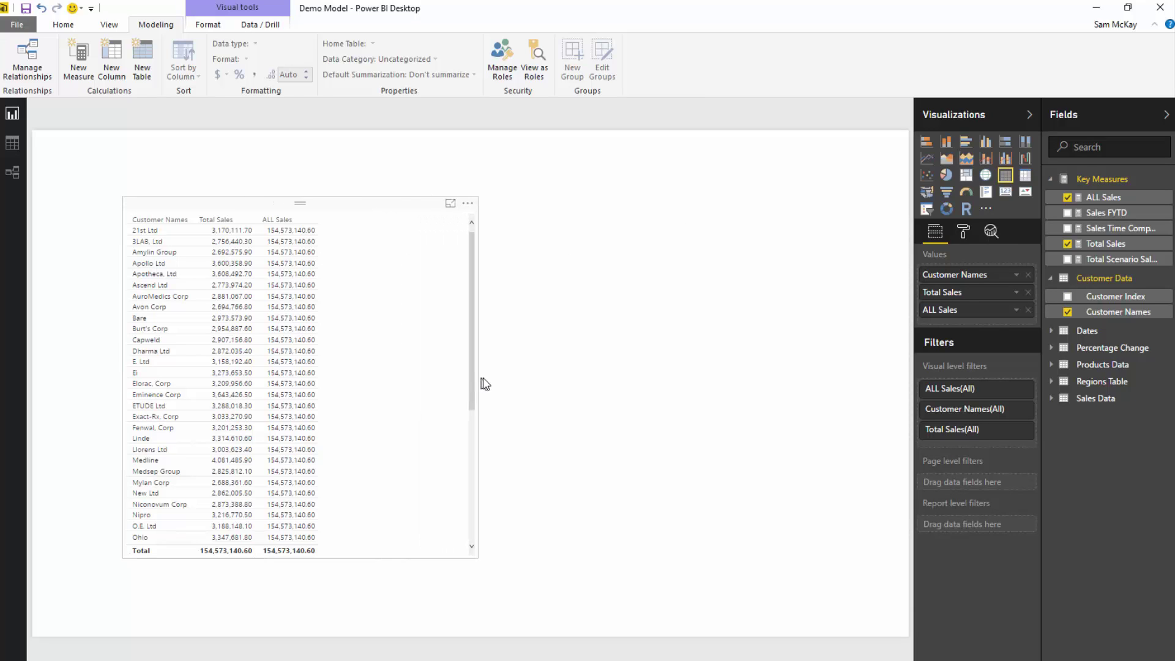
Create a Key Measures measure % of Sales = DIVIDE( [Total Sales], [ALL Sales], 0 ).
left_click(1102, 197)
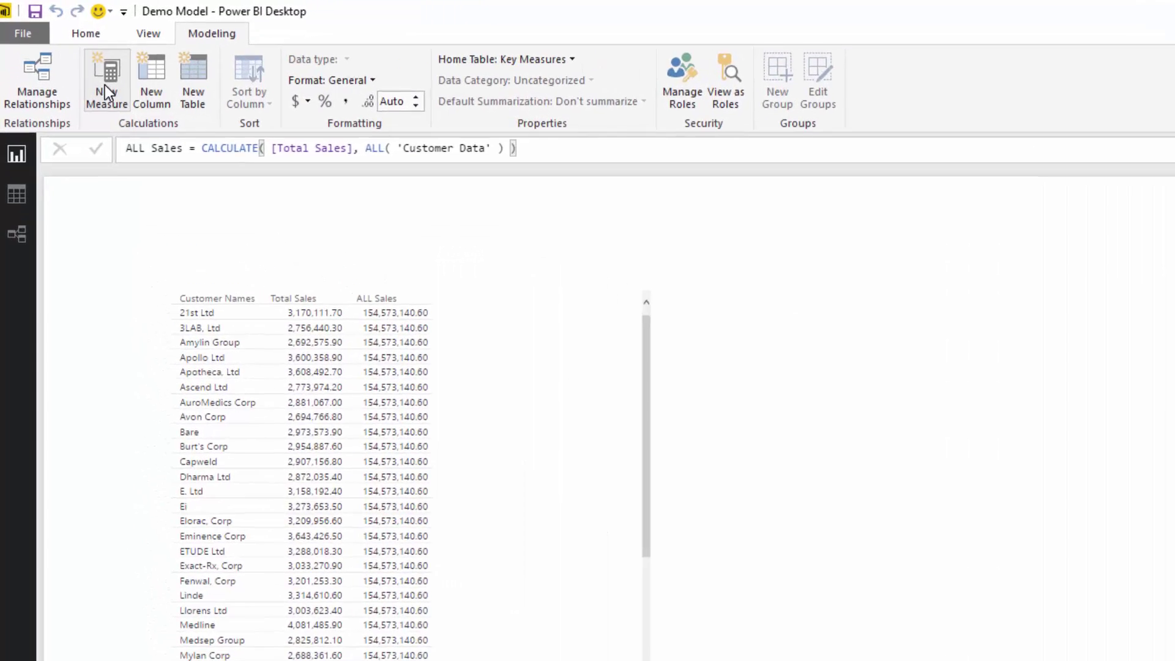
left_click(79, 67)
type("% ")
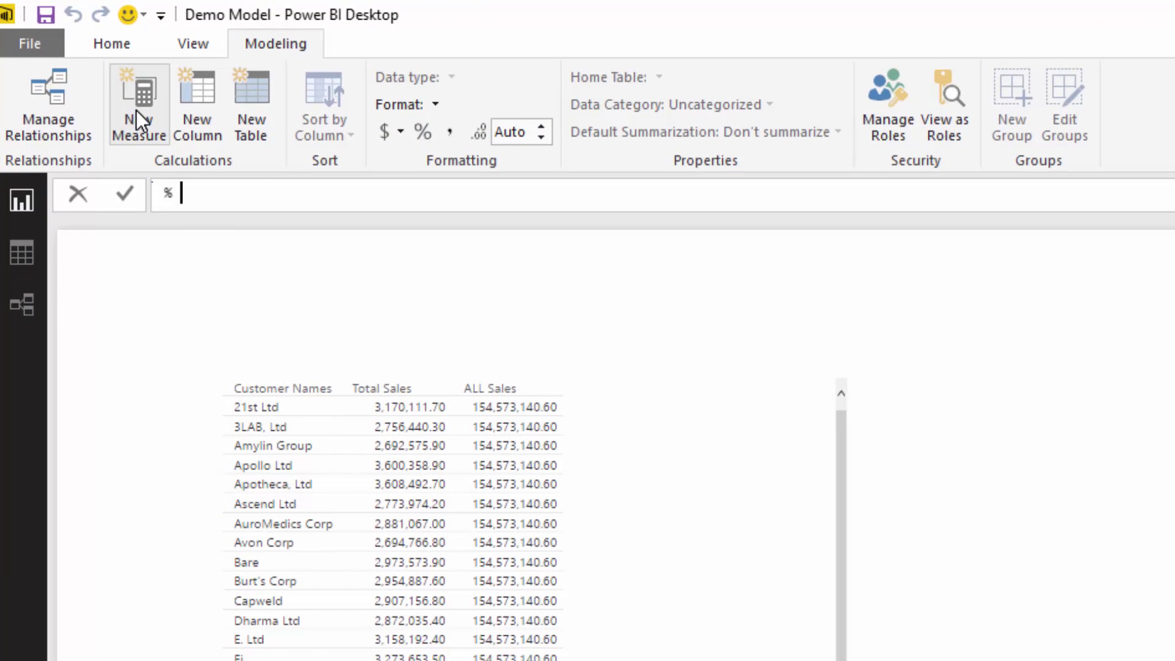
type("of Sales = DIV")
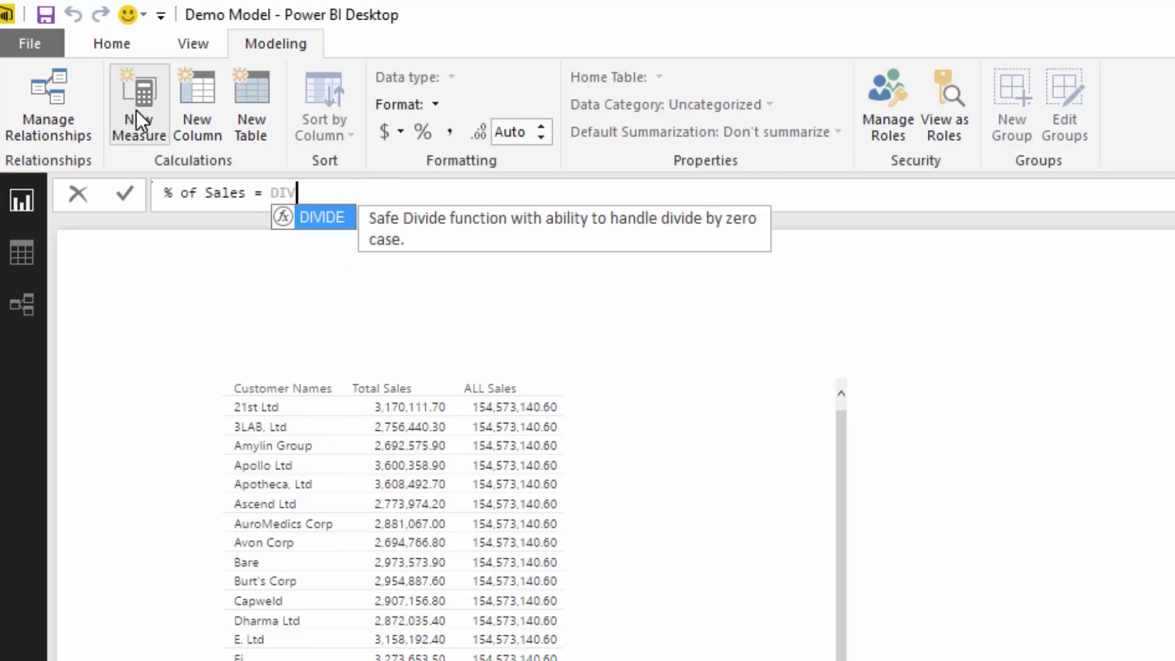
type("IDE( [Total")
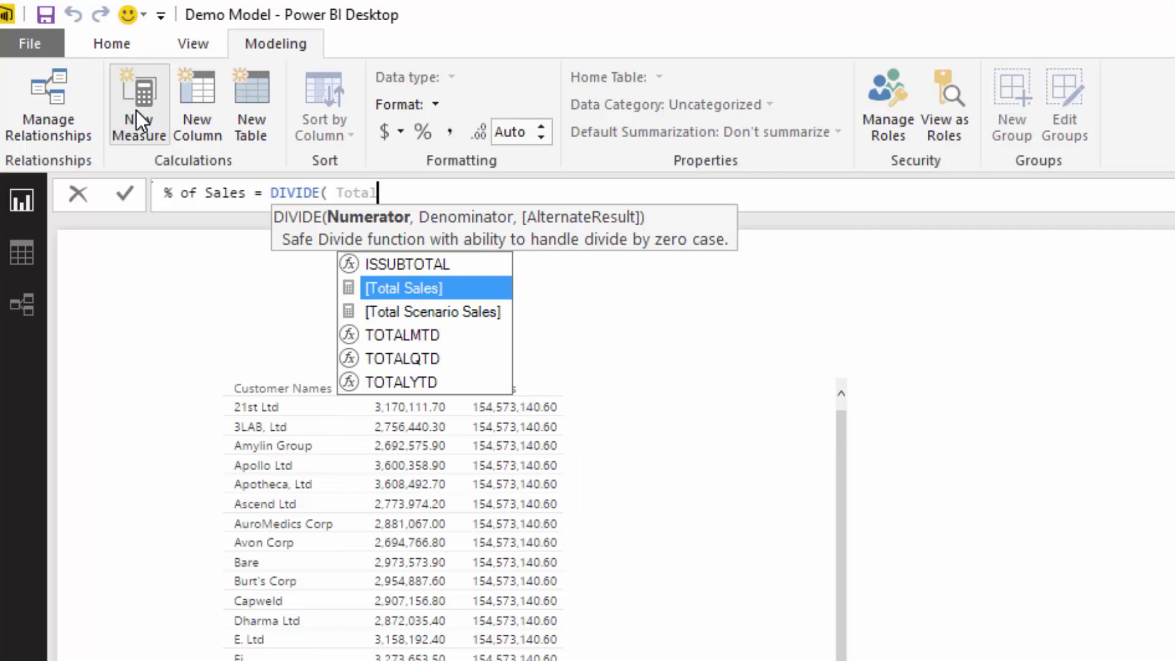
key("Tab")
type(", [ALL")
key("Down")
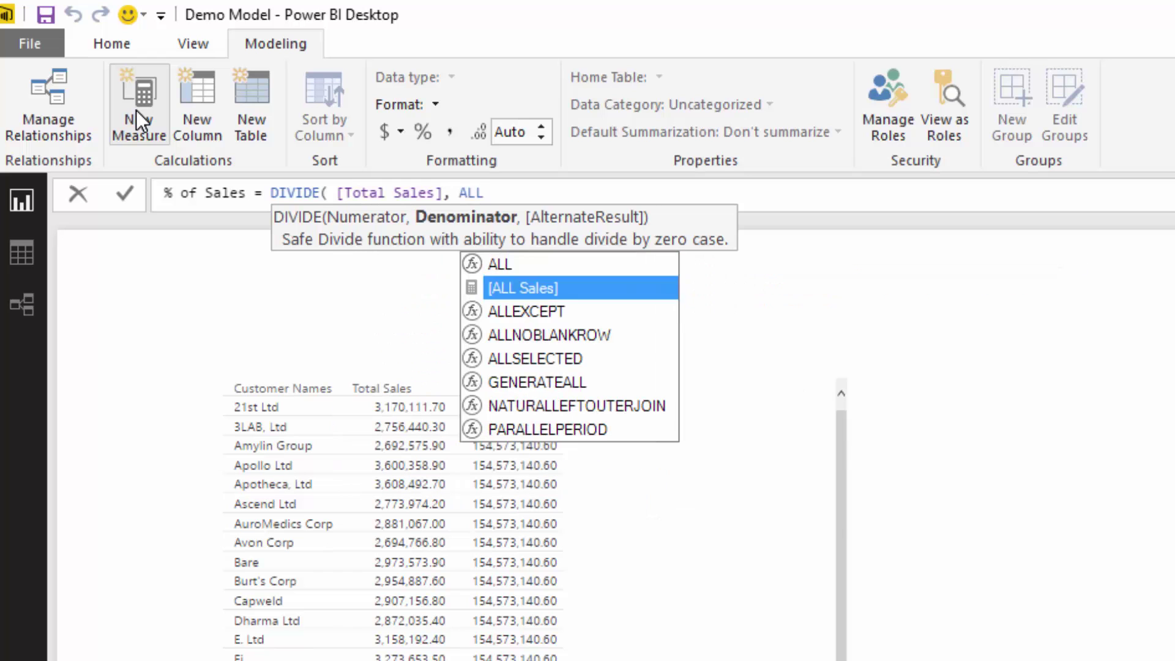
key("Tab")
type(", 0 )")
key("Return")
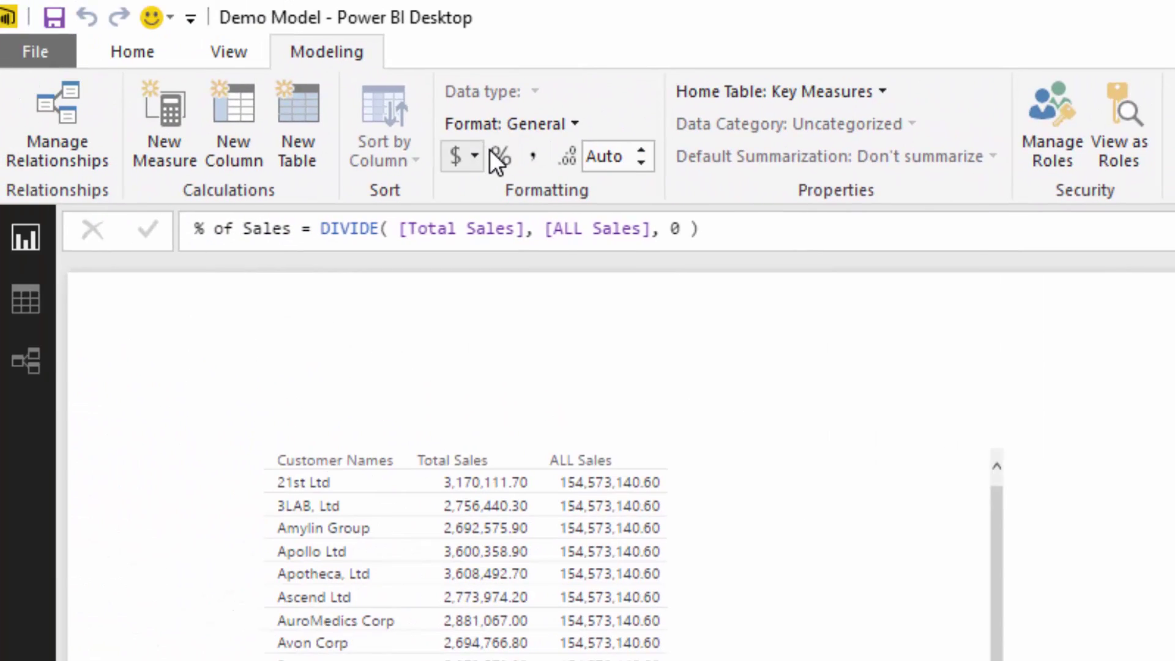
Format the % of Sales measure as a percentage and add it to the customer table.
left_click(303, 128)
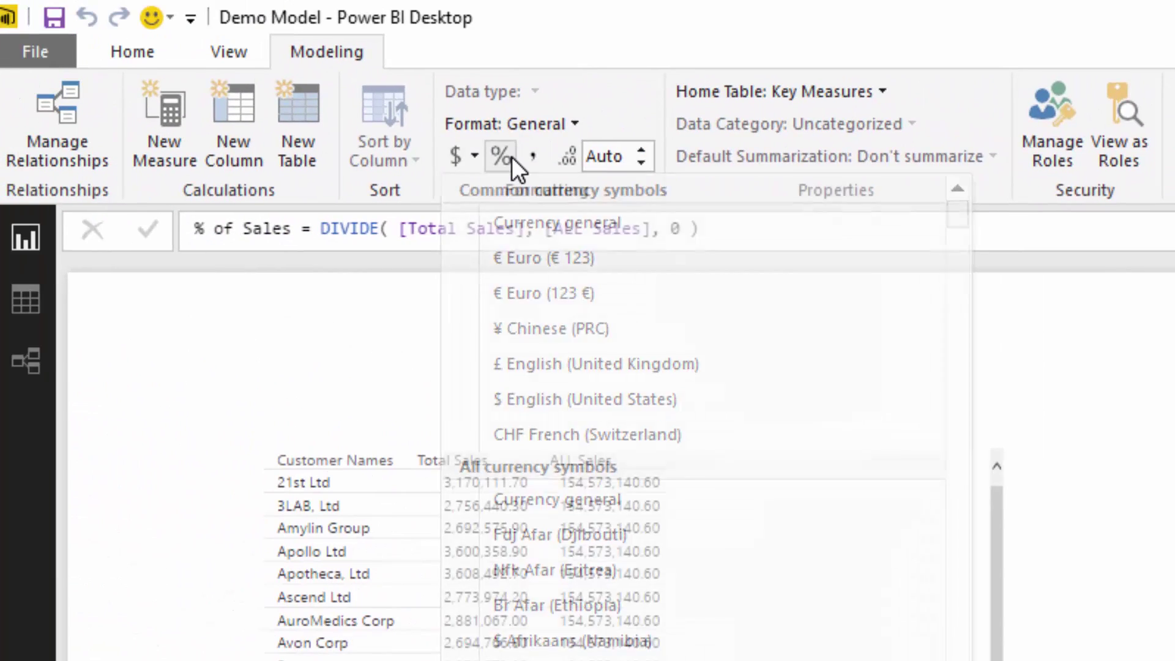
left_click(330, 129)
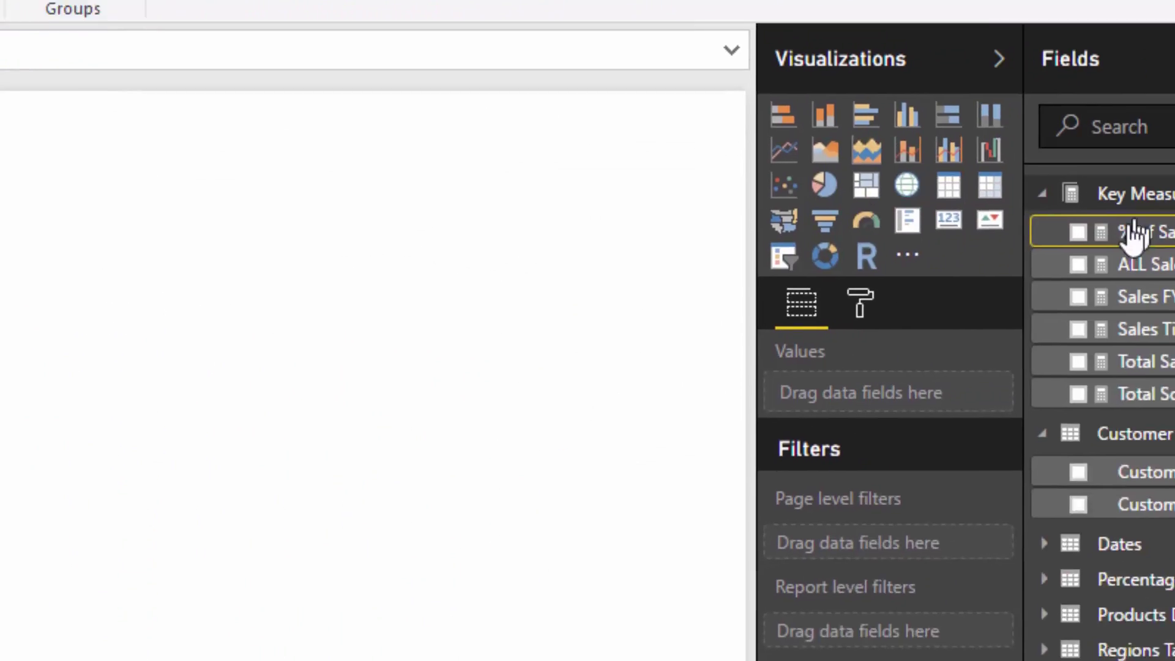
left_click_drag(1132, 232, 710, 269)
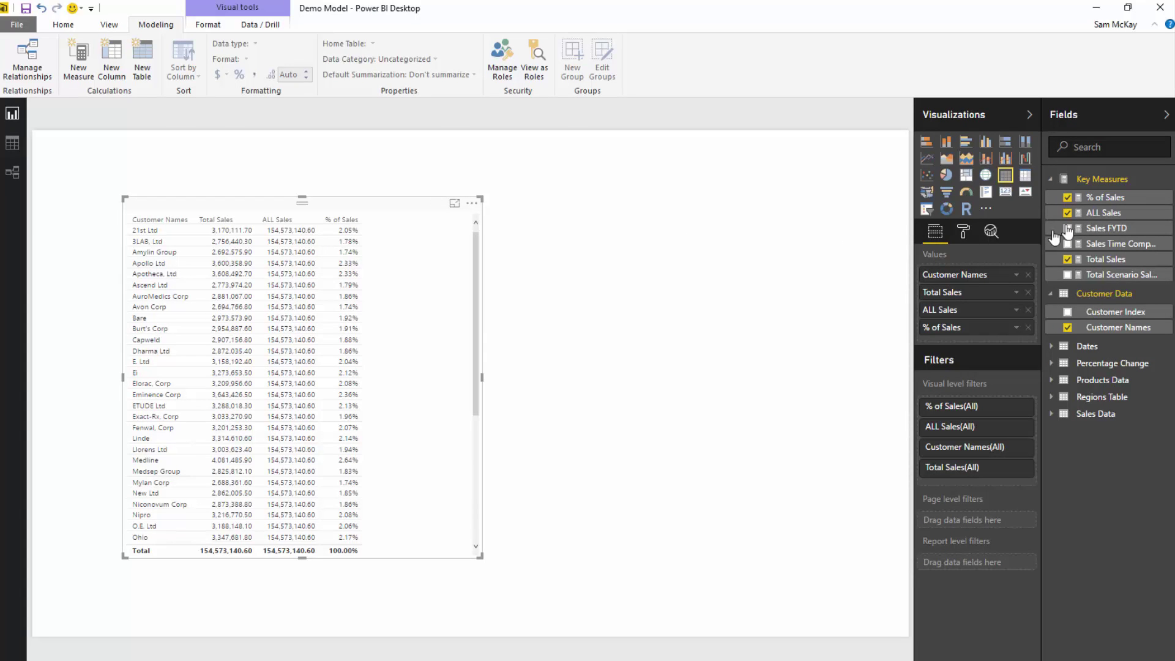
Replace [ALL Sales] in the % of Sales formula with the ALL Sales expression CALCULATE( [Total Sales], ALL( 'Customer Data' ) ).
left_click(1104, 212)
left_click_drag(381, 109, 155, 109)
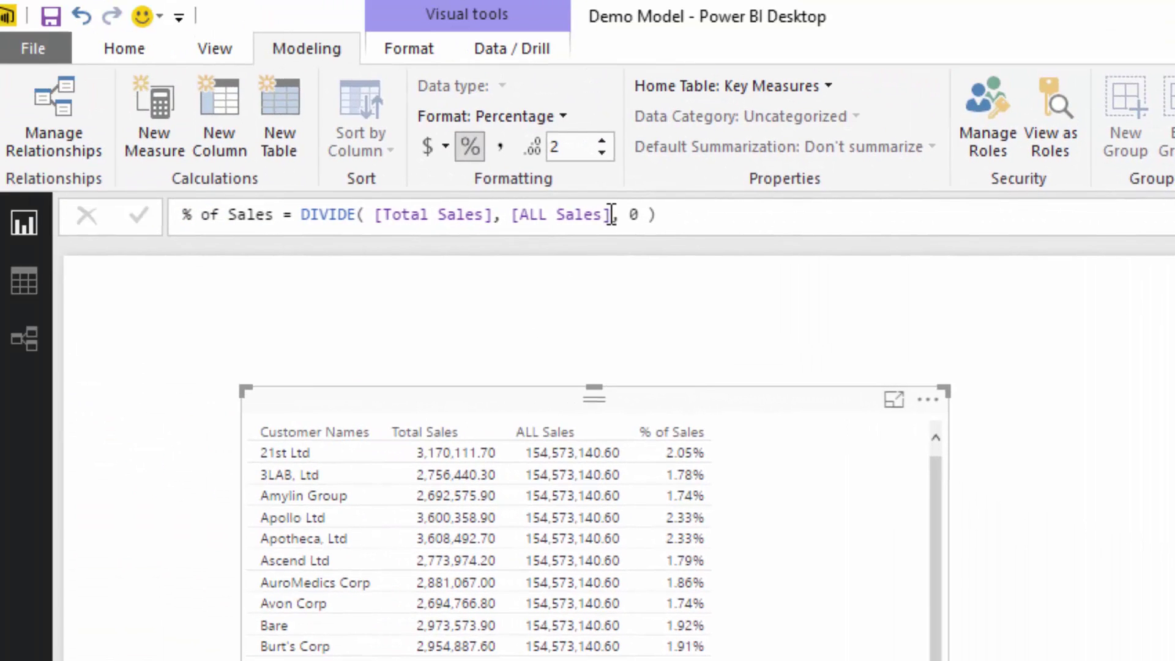
left_click_drag(611, 215, 513, 218)
type("CALCULATE( [Total Sales], ALL( 'Customer Data' ) )")
left_click(1011, 216)
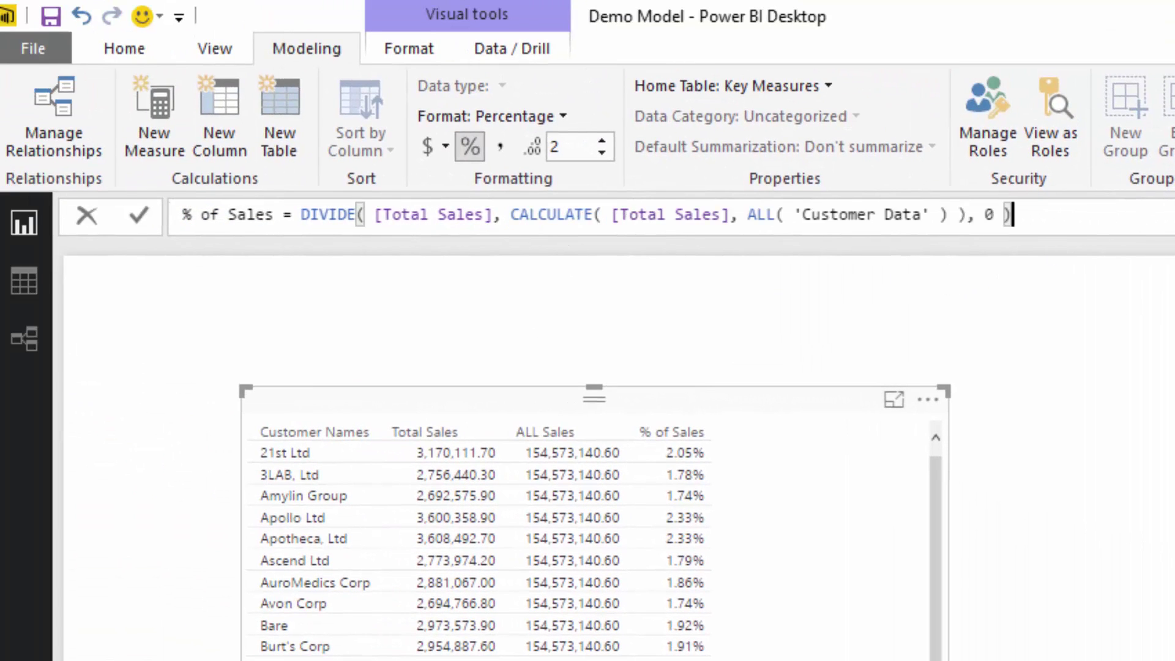
key("Return")
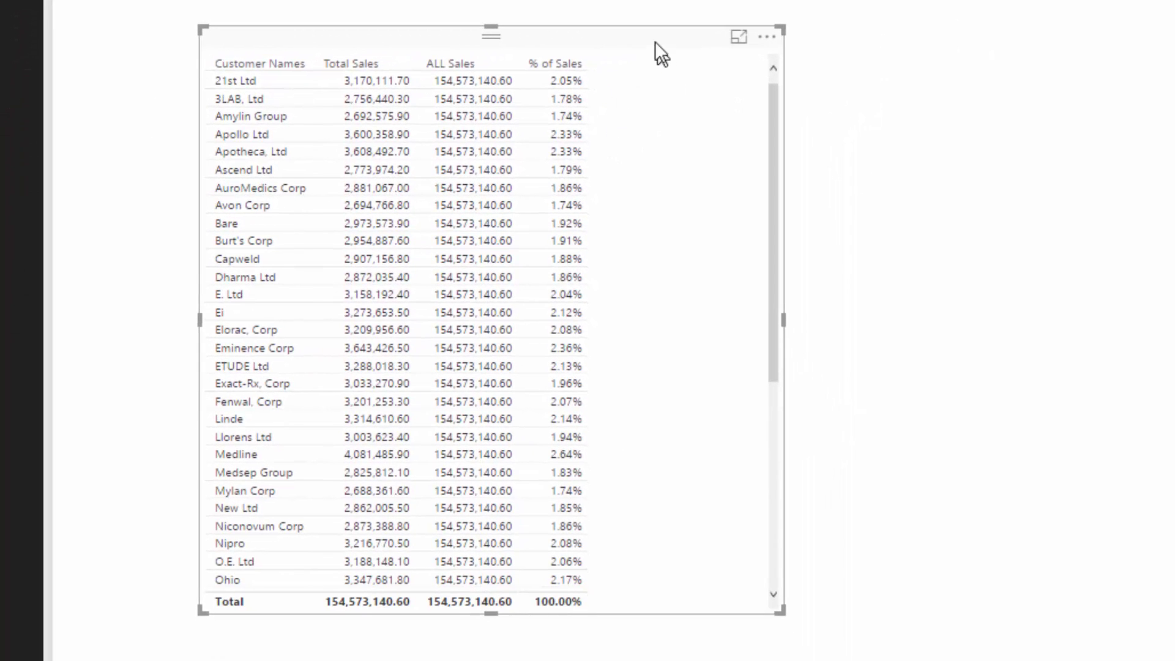
Move the customer table closer to the center of the report page.
left_click_drag(655, 42, 800, 24)
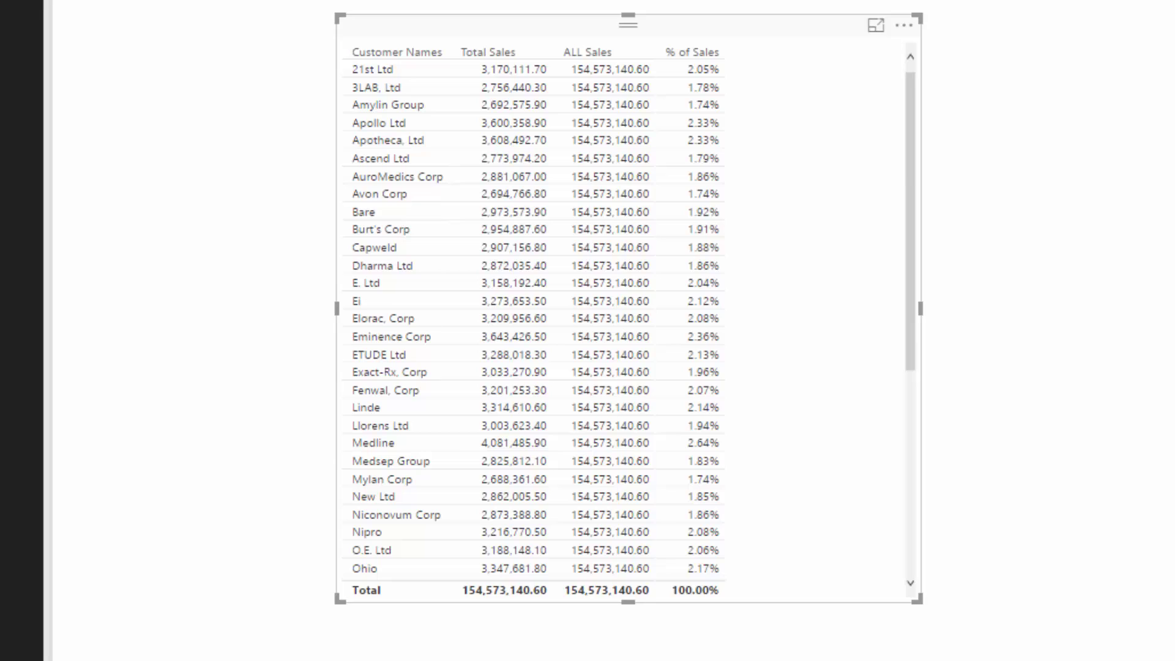
left_click_drag(859, 169, 887, 168)
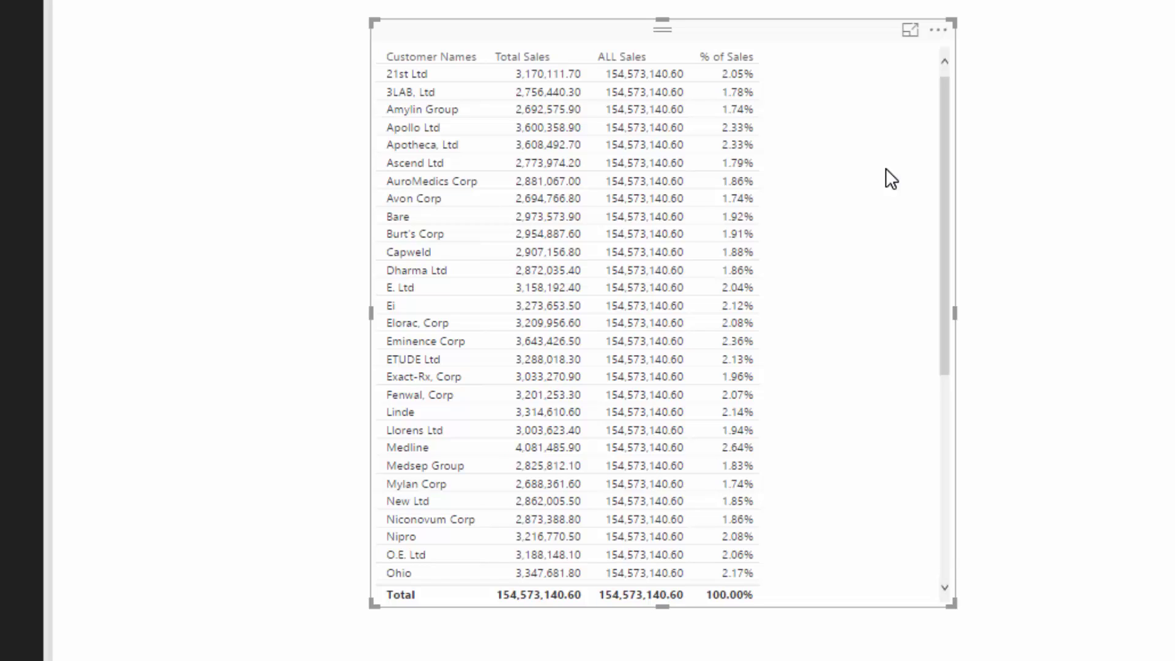
left_click_drag(810, 26, 823, 19)
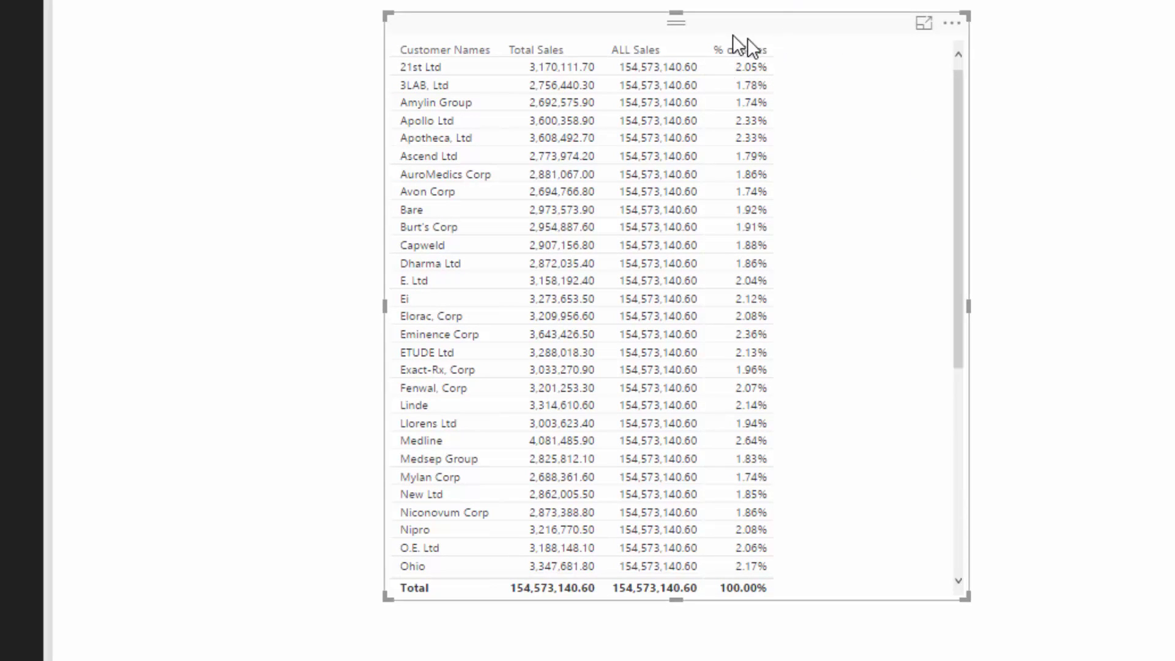
Remove ALL Sales and Total Sales from the customer table and sort it by % of Sales in descending order.
left_click(936, 365)
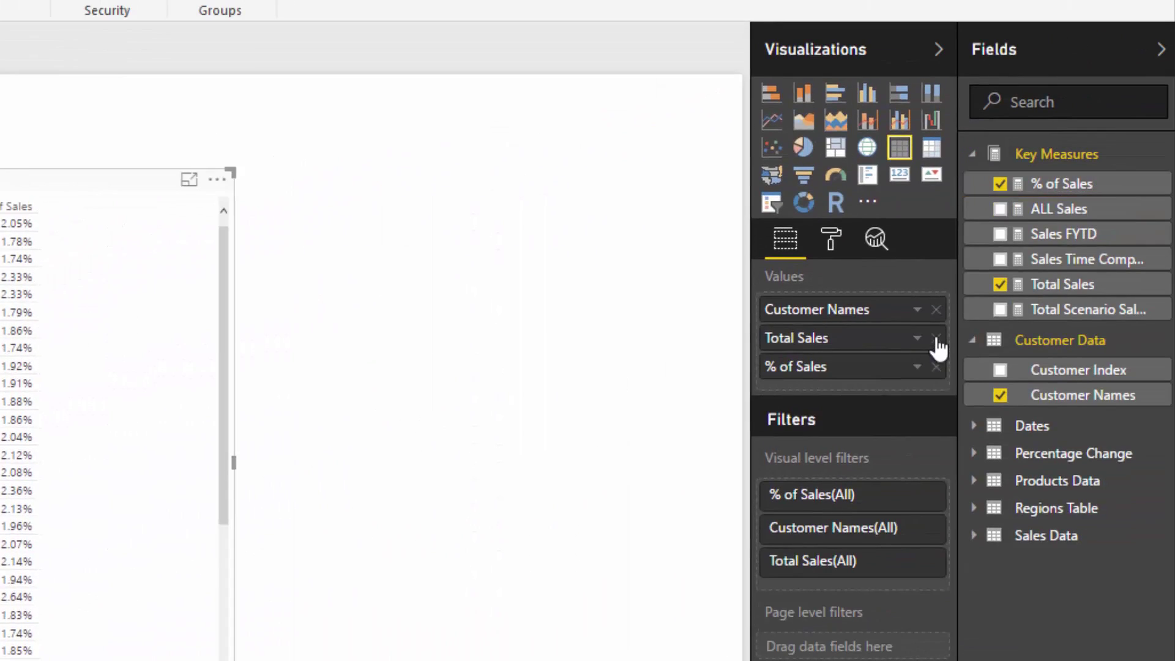
left_click(936, 336)
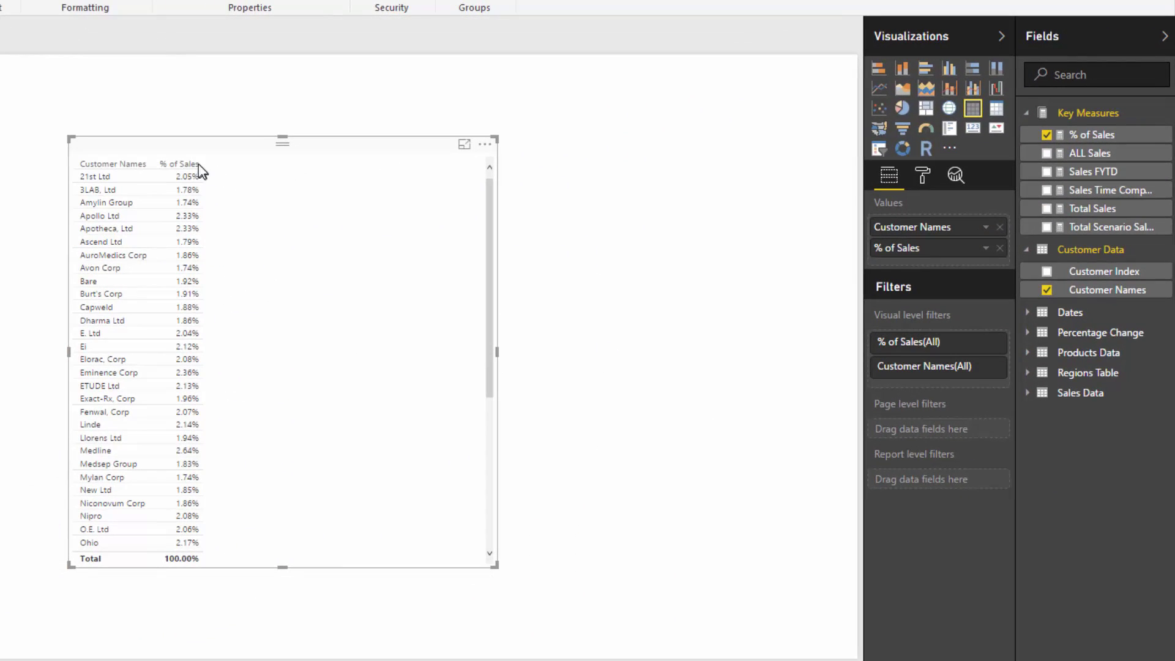
left_click(202, 163)
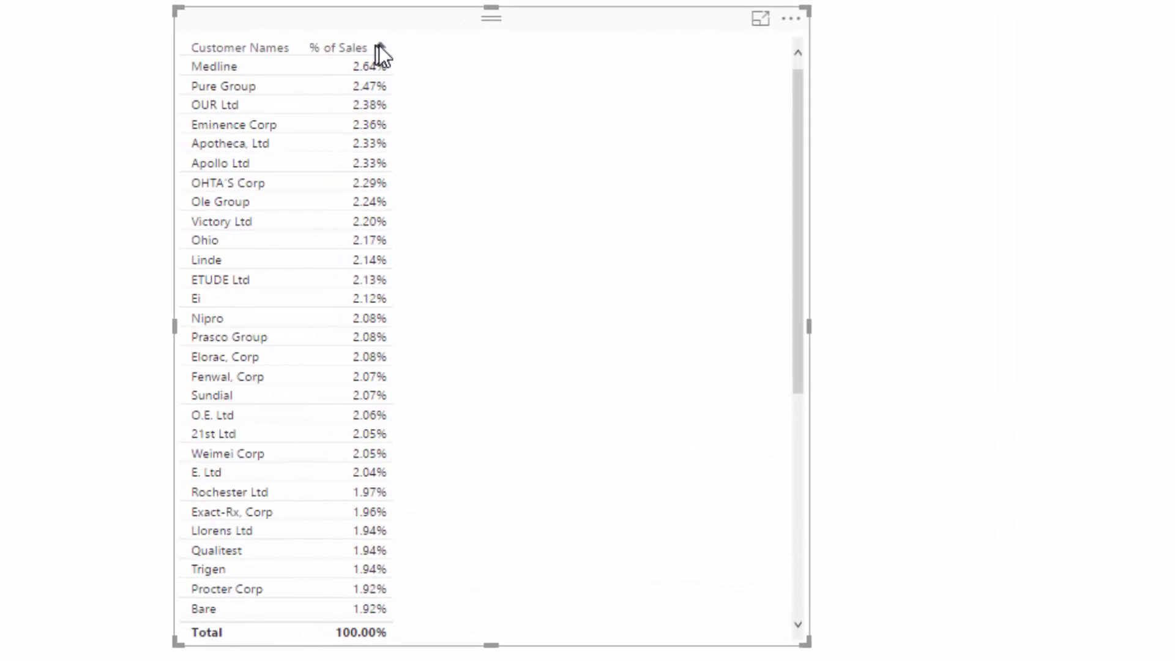